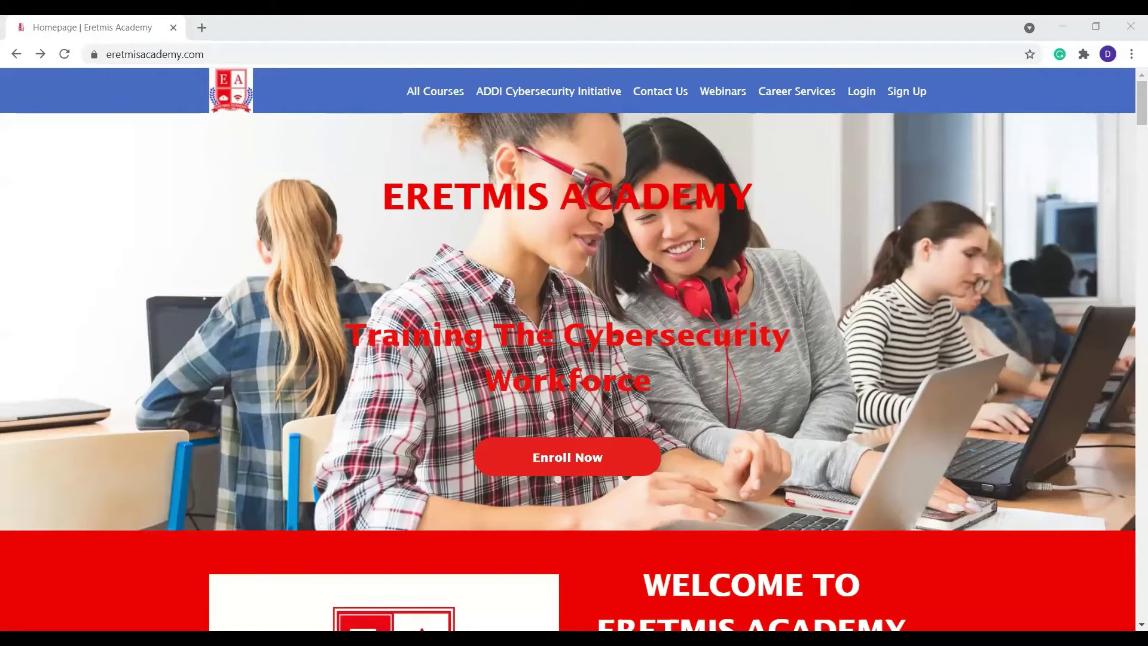
{"action": "scroll", "coordinate": [699, 243], "scroll_direction": "down", "scroll_amount": 1}
{"action": "scroll", "coordinate": [700, 242], "scroll_direction": "down", "scroll_amount": 3}
{"action": "scroll", "coordinate": [700, 242], "scroll_direction": "down", "scroll_amount": 1}
{"action": "scroll", "coordinate": [702, 242], "scroll_direction": "down", "scroll_amount": 4}
{"action": "scroll", "coordinate": [702, 248], "scroll_direction": "down", "scroll_amount": 5}
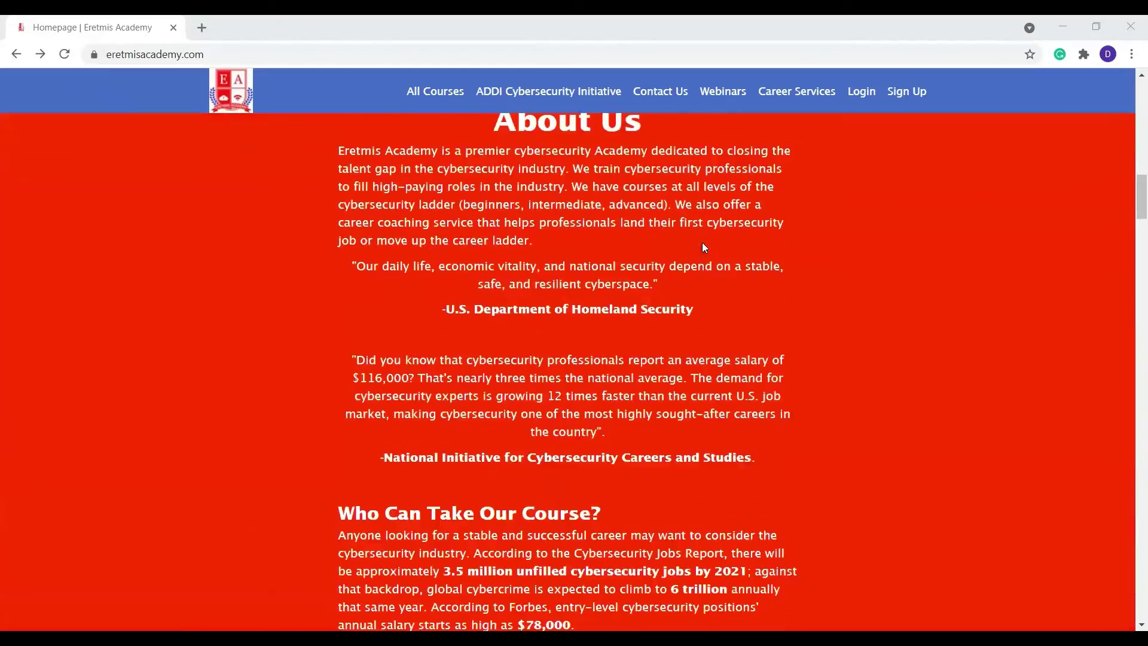
{"action": "scroll", "coordinate": [702, 248], "scroll_direction": "down", "scroll_amount": 5}
{"action": "scroll", "coordinate": [702, 247], "scroll_direction": "down", "scroll_amount": 5}
{"action": "scroll", "coordinate": [704, 247], "scroll_direction": "down", "scroll_amount": 5}
{"action": "scroll", "coordinate": [704, 247], "scroll_direction": "down", "scroll_amount": 5}
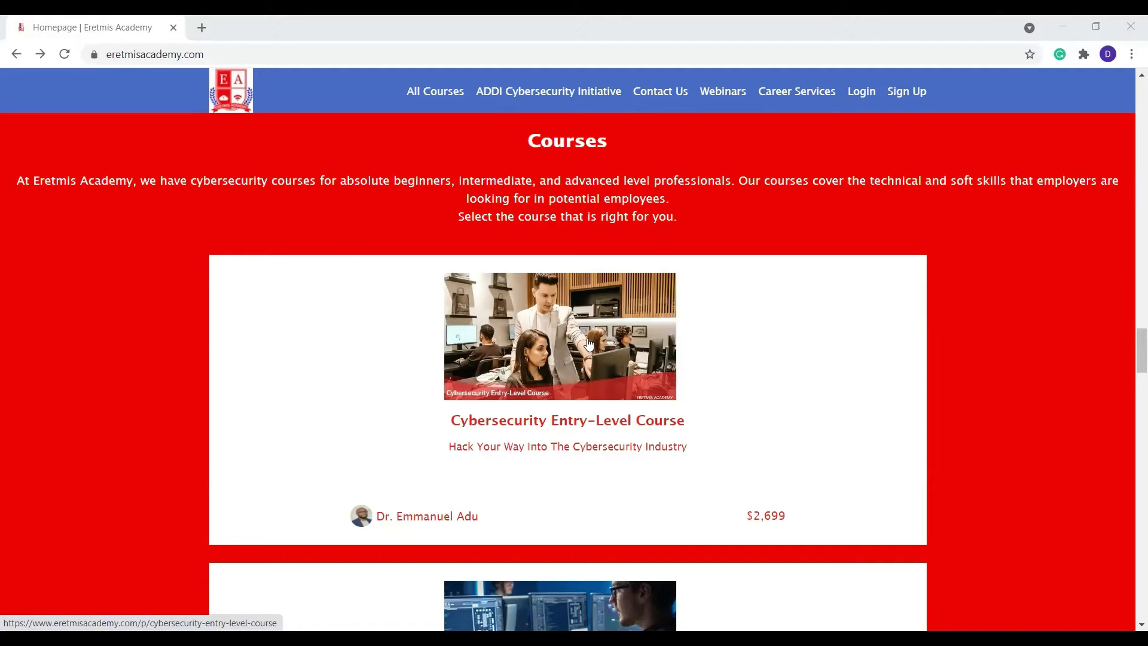
Step: Open the Cybersecurity Entry-Level Course page to review its three main sections and structure
{"action": "left_click", "coordinate": [589, 345]}
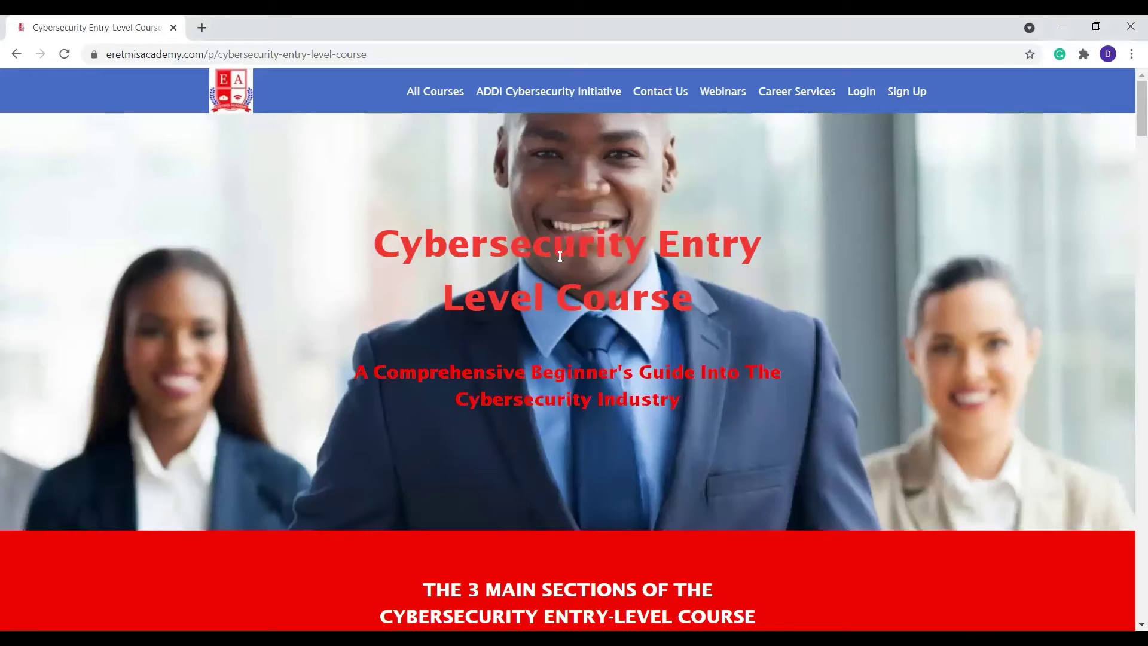
{"action": "scroll", "coordinate": [557, 258], "scroll_direction": "down", "scroll_amount": 3}
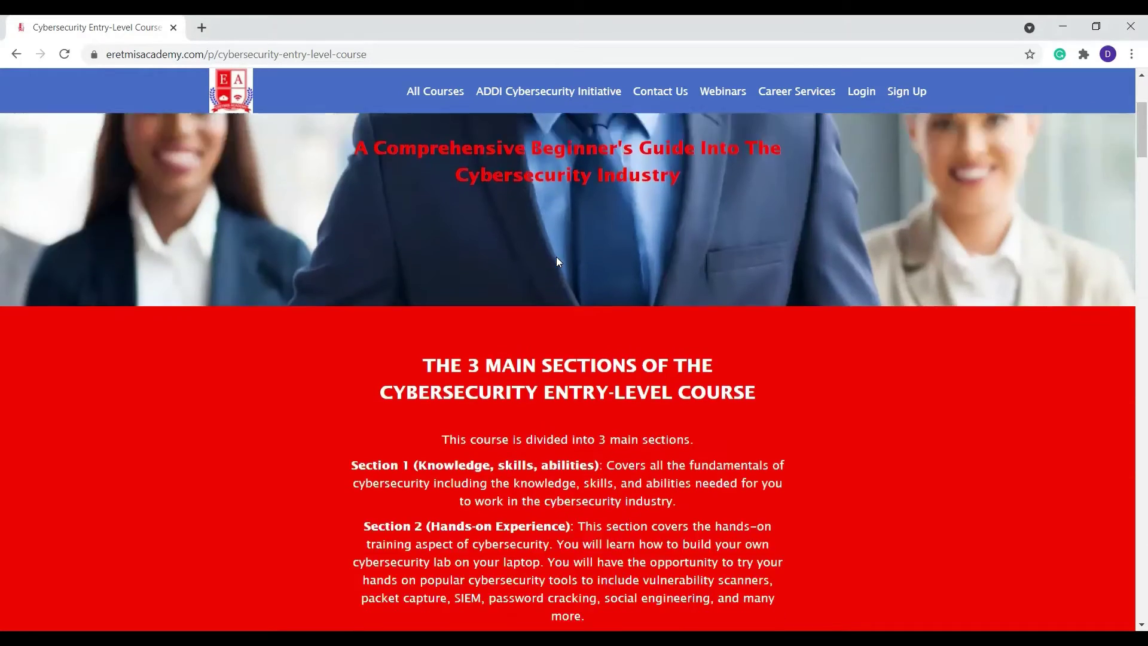
{"action": "scroll", "coordinate": [556, 261], "scroll_direction": "down", "scroll_amount": 3}
{"action": "scroll", "coordinate": [556, 261], "scroll_direction": "down", "scroll_amount": 5}
{"action": "scroll", "coordinate": [695, 308], "scroll_direction": "up", "scroll_amount": 3}
{"action": "scroll", "coordinate": [696, 307], "scroll_direction": "up", "scroll_amount": 4}
{"action": "scroll", "coordinate": [695, 268], "scroll_direction": "up", "scroll_amount": 1}
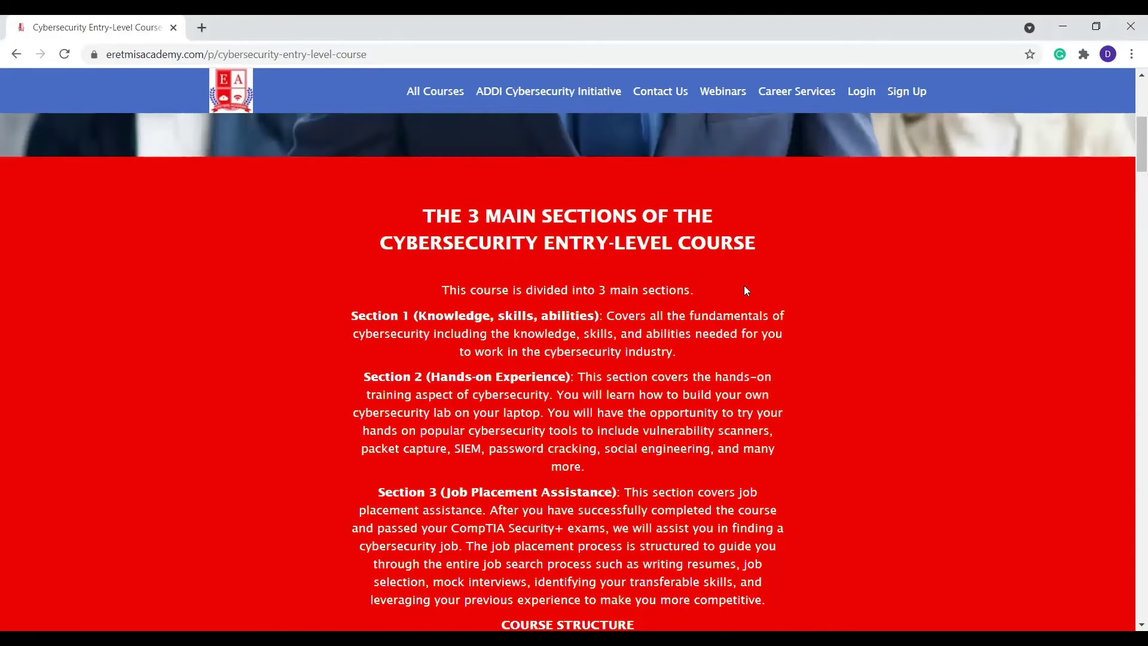
{"action": "scroll", "coordinate": [743, 289], "scroll_direction": "down", "scroll_amount": 1}
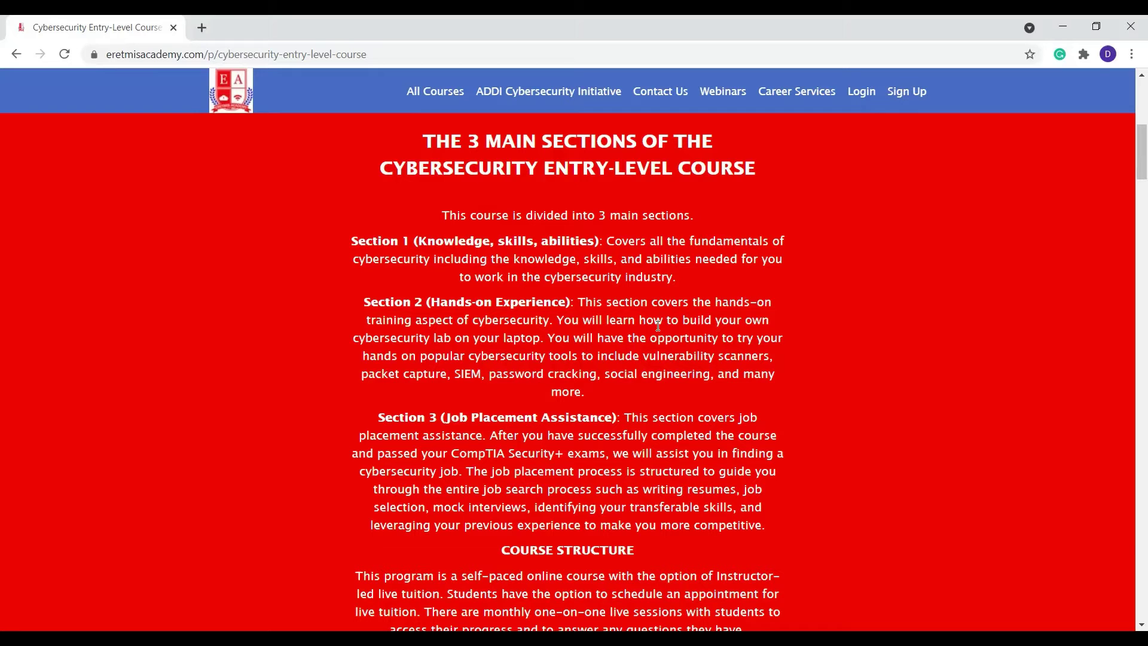
{"action": "scroll", "coordinate": [578, 337], "scroll_direction": "down", "scroll_amount": 3}
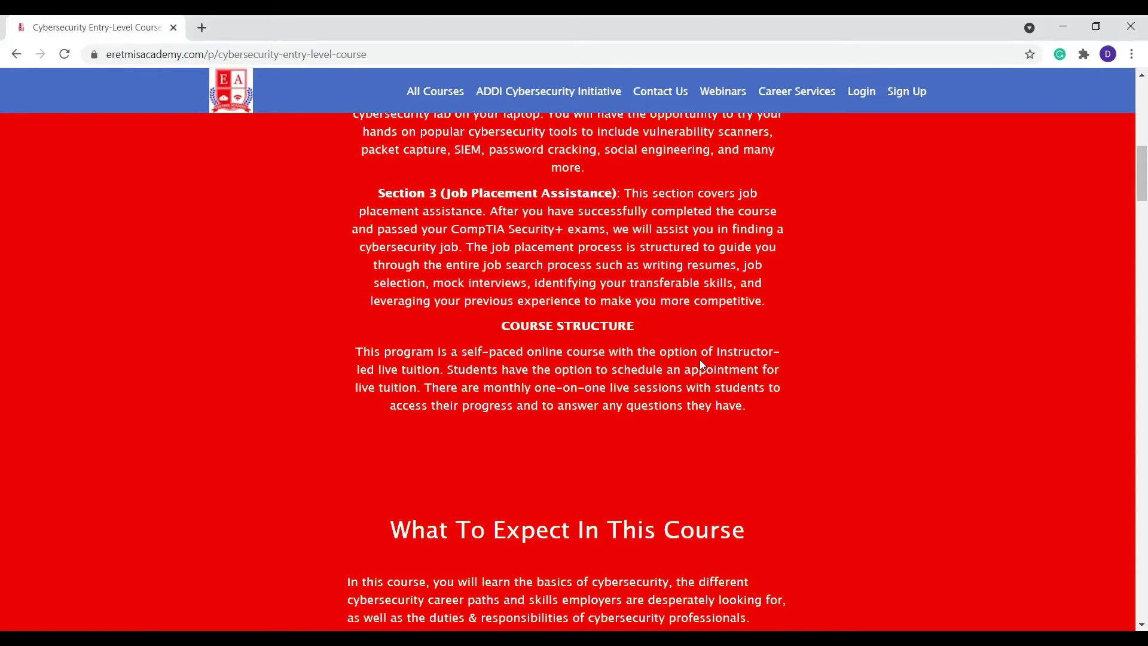
{"action": "scroll", "coordinate": [699, 360], "scroll_direction": "up", "scroll_amount": 4}
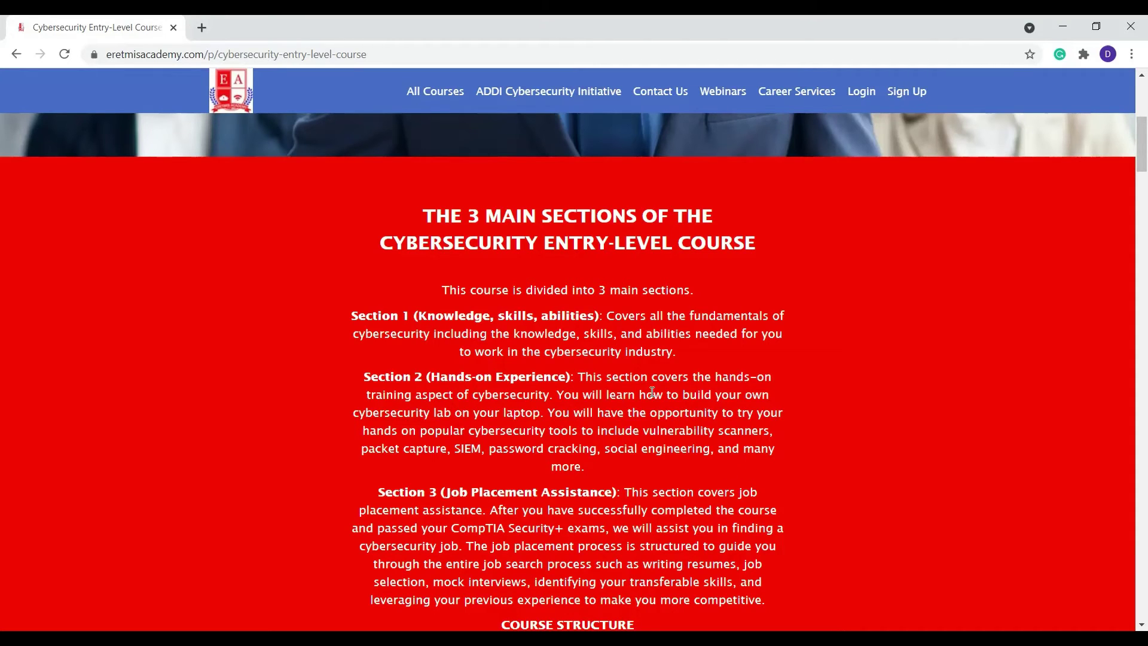
{"action": "scroll", "coordinate": [650, 388], "scroll_direction": "down", "scroll_amount": 3}
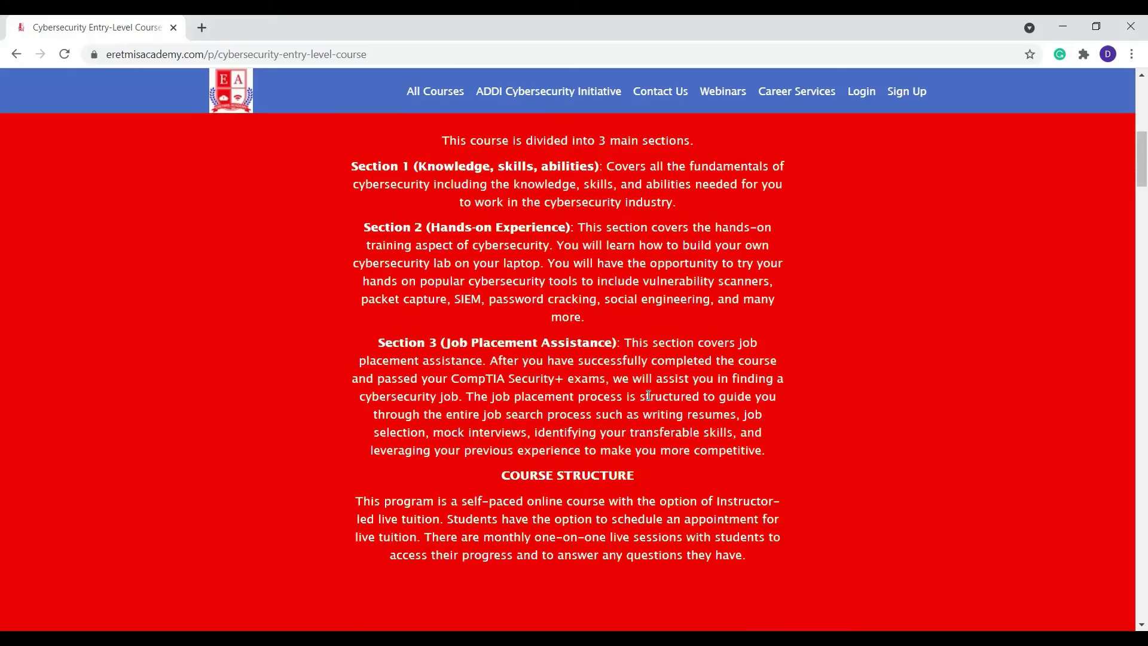
{"action": "scroll", "coordinate": [647, 395], "scroll_direction": "down", "scroll_amount": 1}
{"action": "scroll", "coordinate": [647, 395], "scroll_direction": "down", "scroll_amount": 5}
{"action": "scroll", "coordinate": [646, 396], "scroll_direction": "down", "scroll_amount": 5}
{"action": "scroll", "coordinate": [647, 396], "scroll_direction": "down", "scroll_amount": 5}
{"action": "scroll", "coordinate": [648, 396], "scroll_direction": "down", "scroll_amount": 5}
{"action": "scroll", "coordinate": [648, 396], "scroll_direction": "down", "scroll_amount": 5}
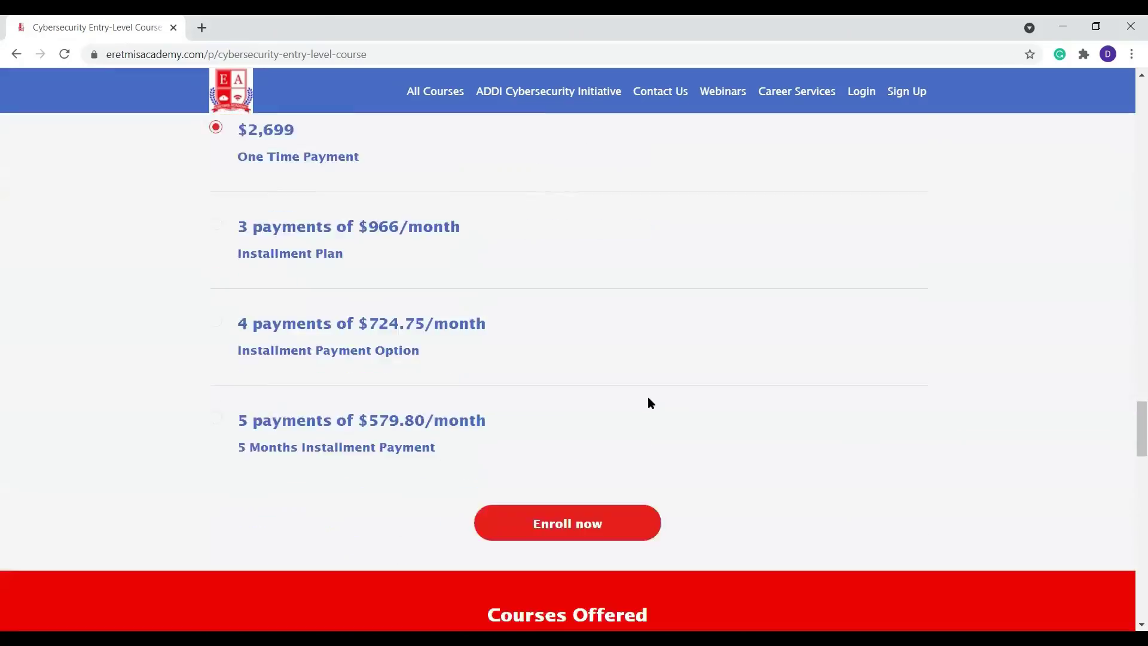
{"action": "scroll", "coordinate": [647, 403], "scroll_direction": "up", "scroll_amount": 2}
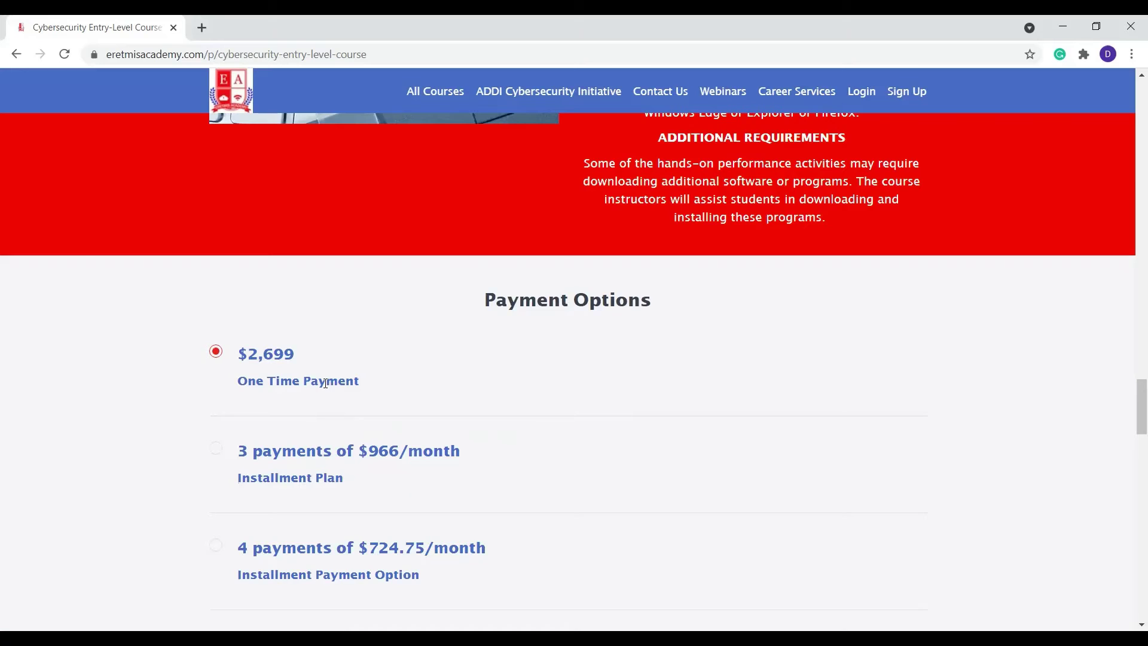
{"action": "scroll", "coordinate": [293, 430], "scroll_direction": "down", "scroll_amount": 2}
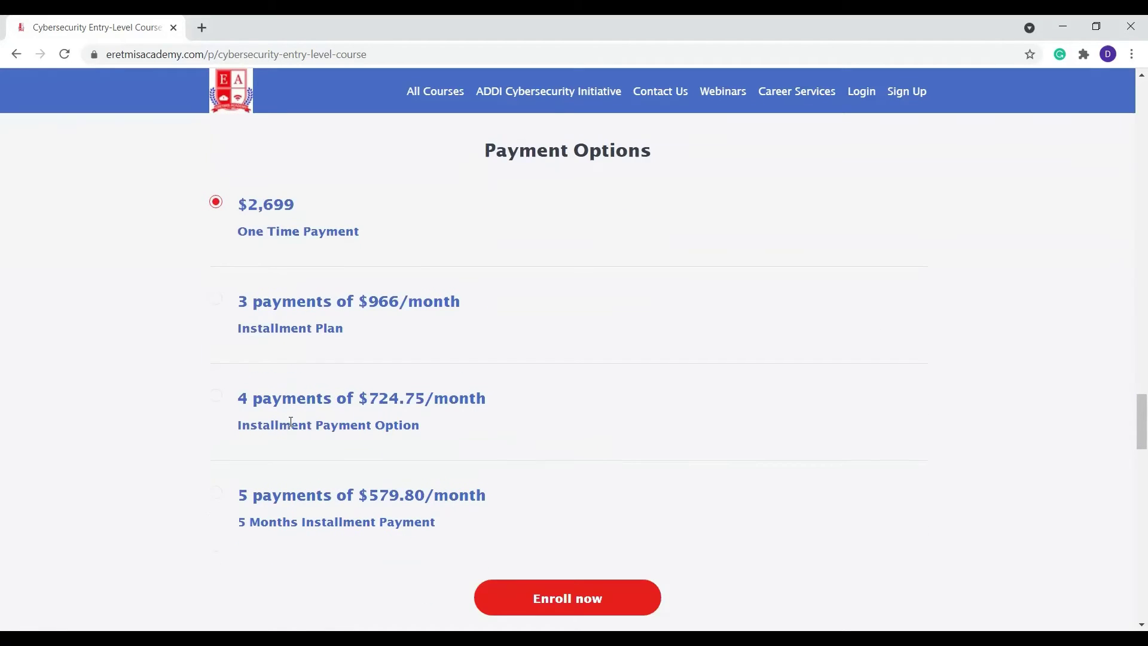
{"action": "scroll", "coordinate": [297, 416], "scroll_direction": "down", "scroll_amount": 1}
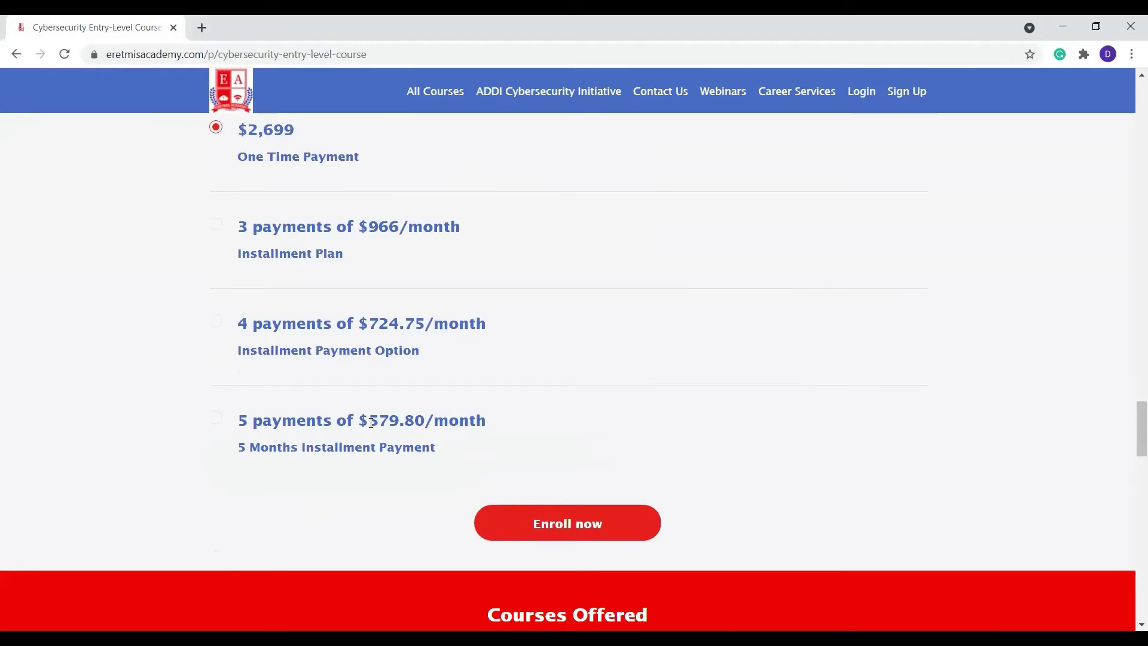
Step: Choose the 4 payments of $724.75/month plan and enroll in the course
{"action": "left_click", "coordinate": [216, 322]}
{"action": "scroll", "coordinate": [510, 342], "scroll_direction": "up", "scroll_amount": 4}
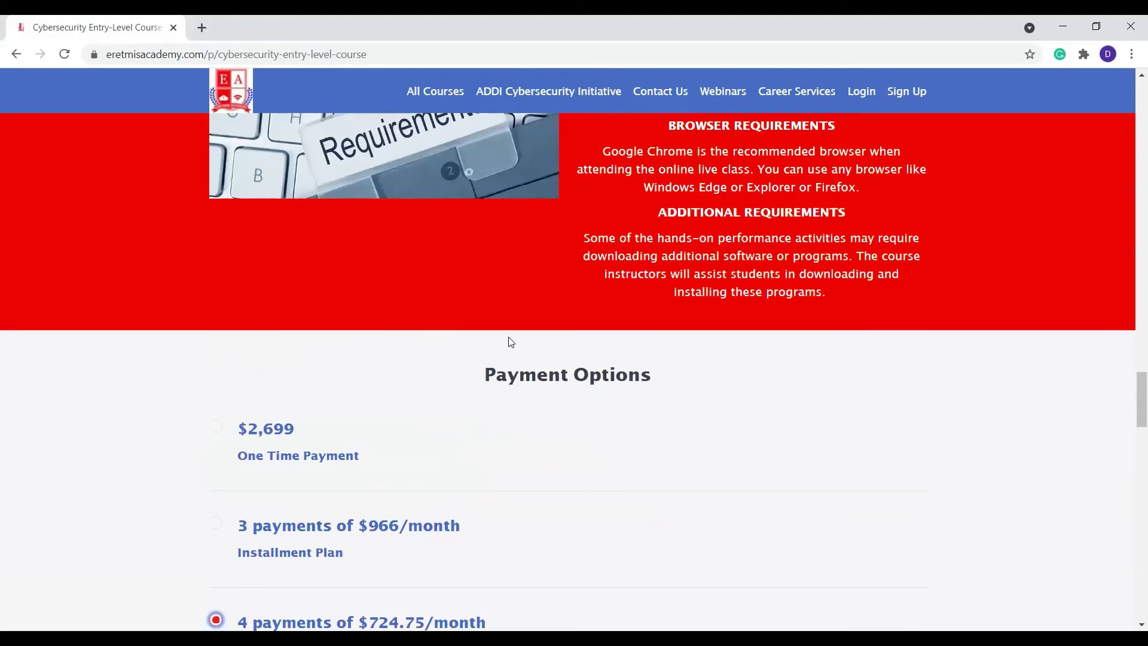
{"action": "scroll", "coordinate": [509, 342], "scroll_direction": "down", "scroll_amount": 5}
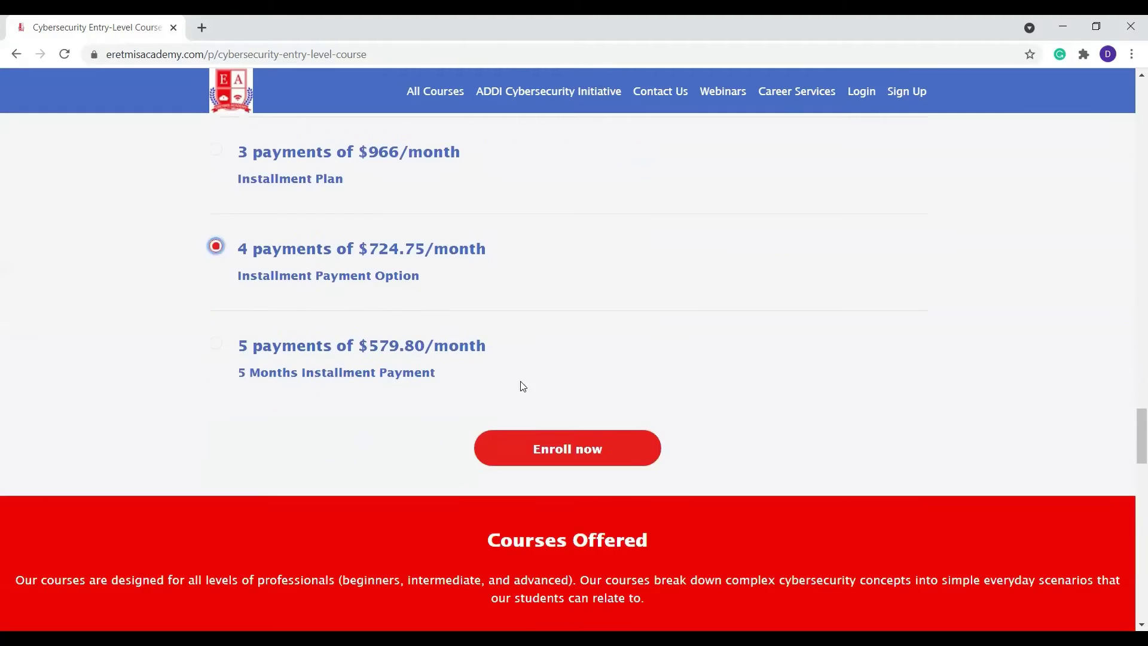
{"action": "left_click", "coordinate": [568, 451]}
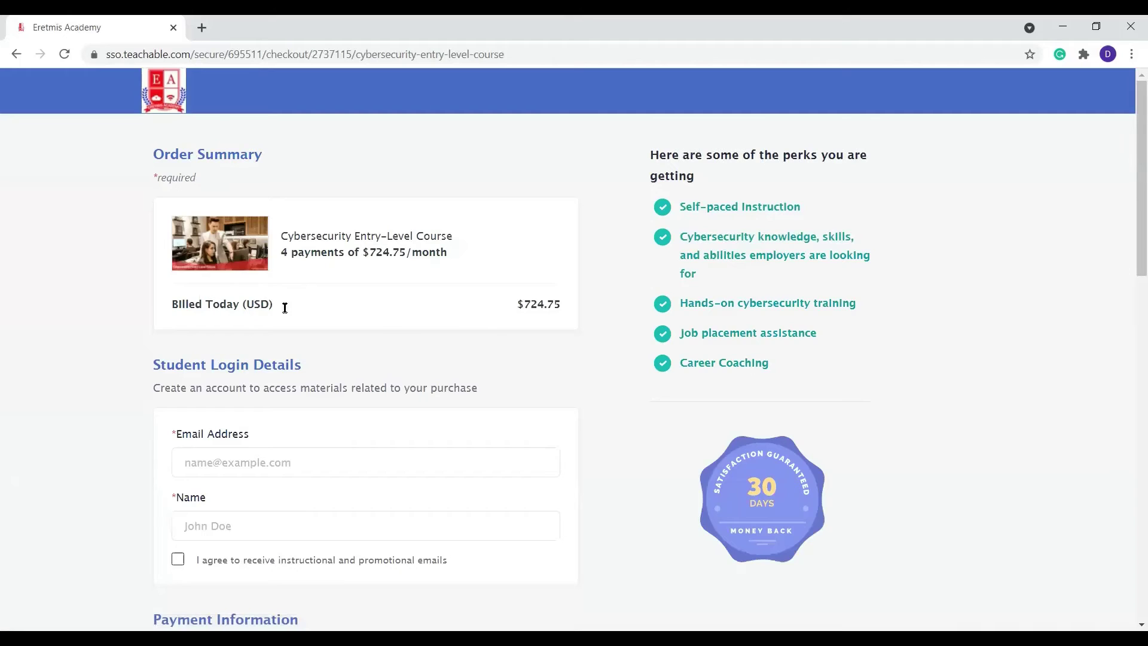
Step: Highlight the $724.75 billed-today amount in the checkout order summary
{"action": "left_click_drag", "start_coordinate": [517, 304], "coordinate": [567, 314]}
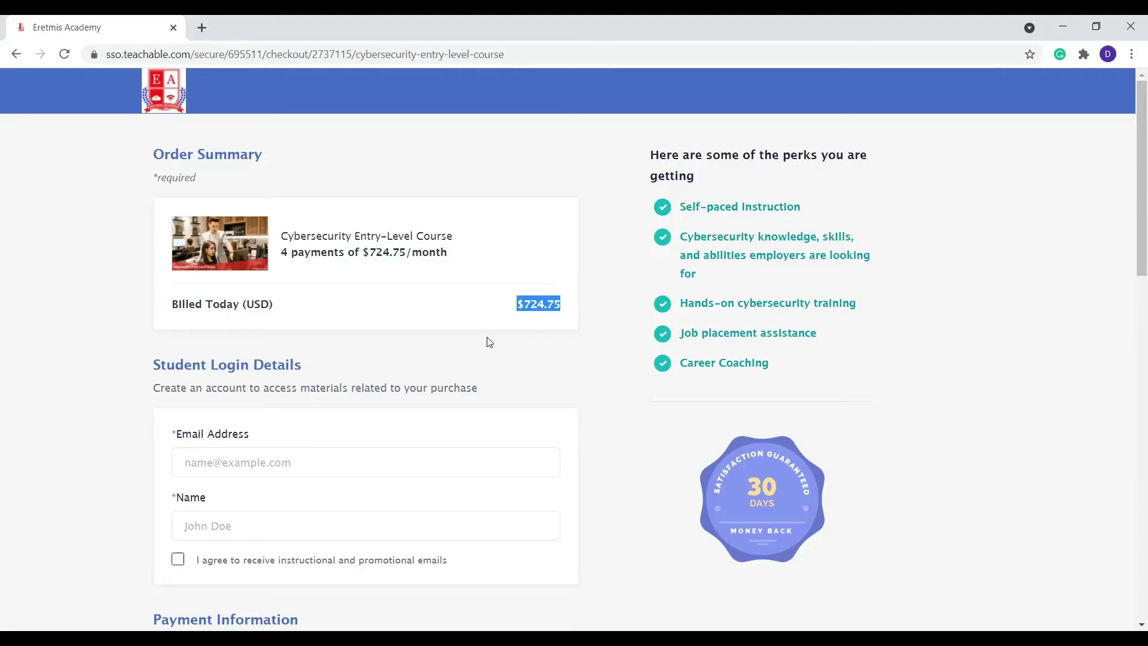
Step: Return to the course page and expand the full curriculum to show Module Three onward
{"action": "left_click", "coordinate": [16, 55]}
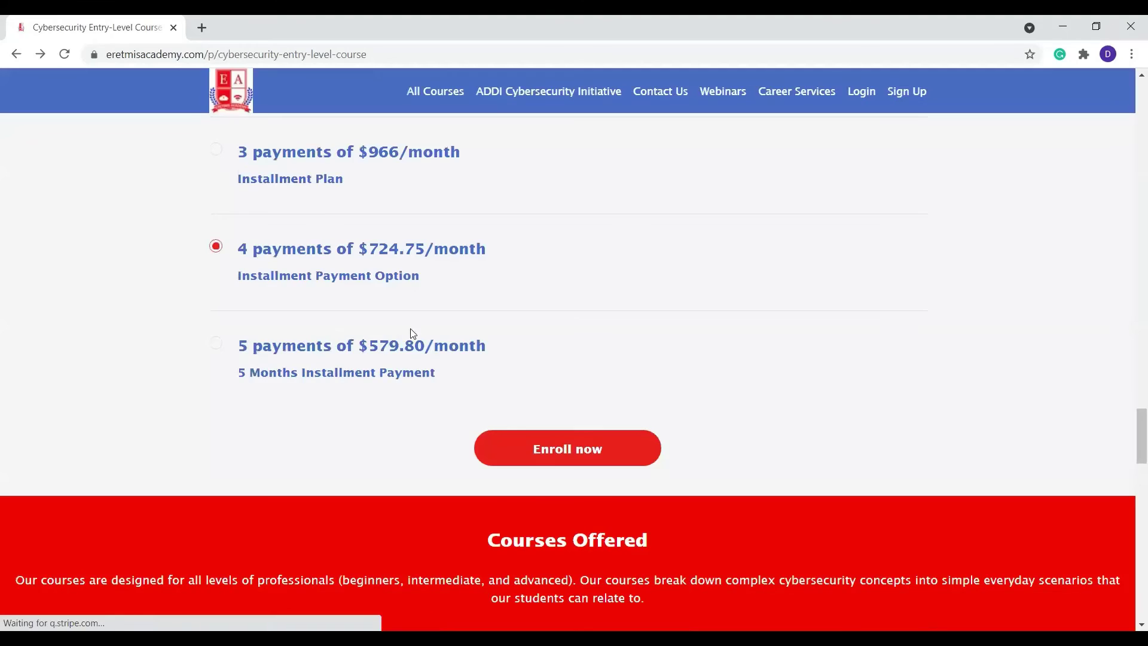
{"action": "scroll", "coordinate": [440, 288], "scroll_direction": "down", "scroll_amount": 5}
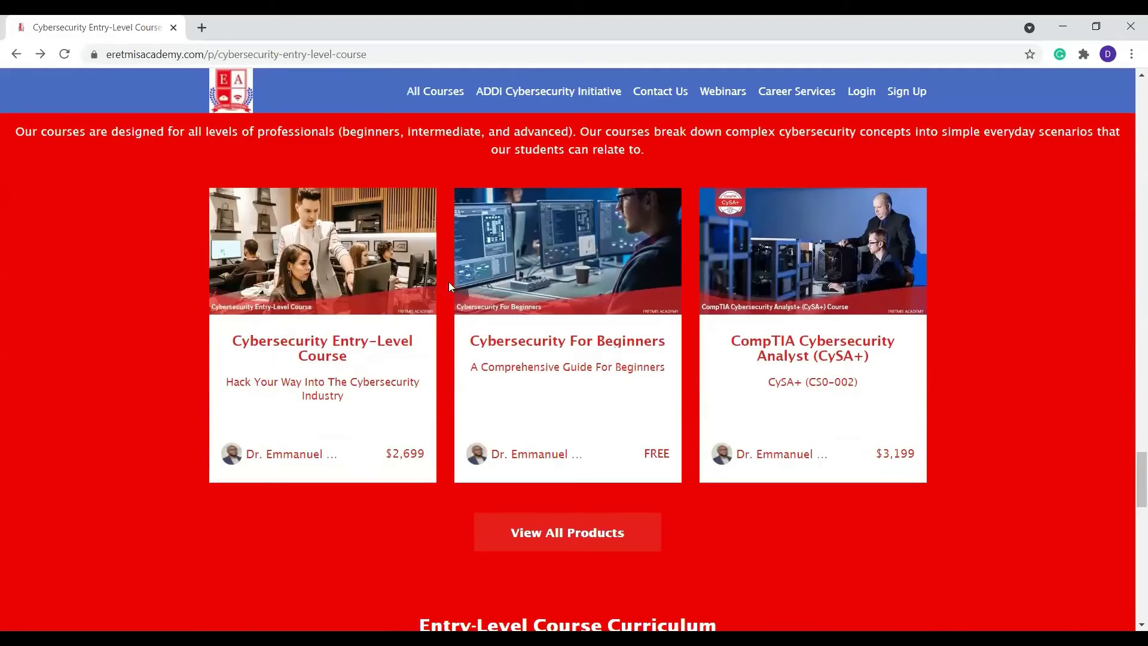
{"action": "scroll", "coordinate": [560, 310], "scroll_direction": "down", "scroll_amount": 5}
{"action": "scroll", "coordinate": [566, 313], "scroll_direction": "down", "scroll_amount": 2}
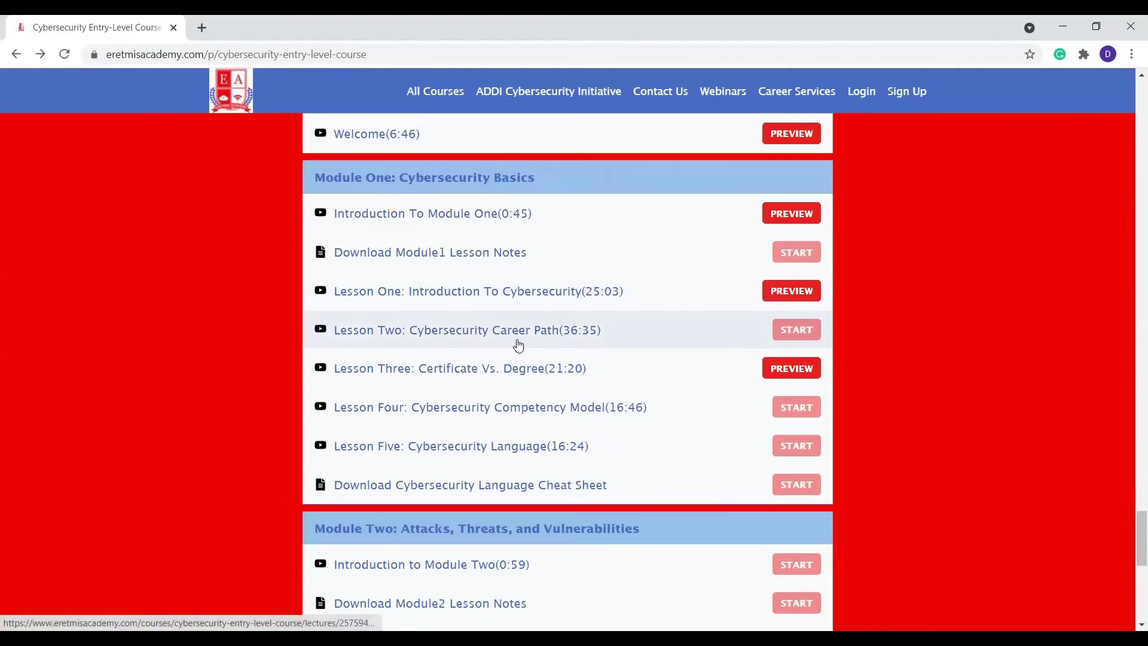
{"action": "scroll", "coordinate": [686, 270], "scroll_direction": "down", "scroll_amount": 6}
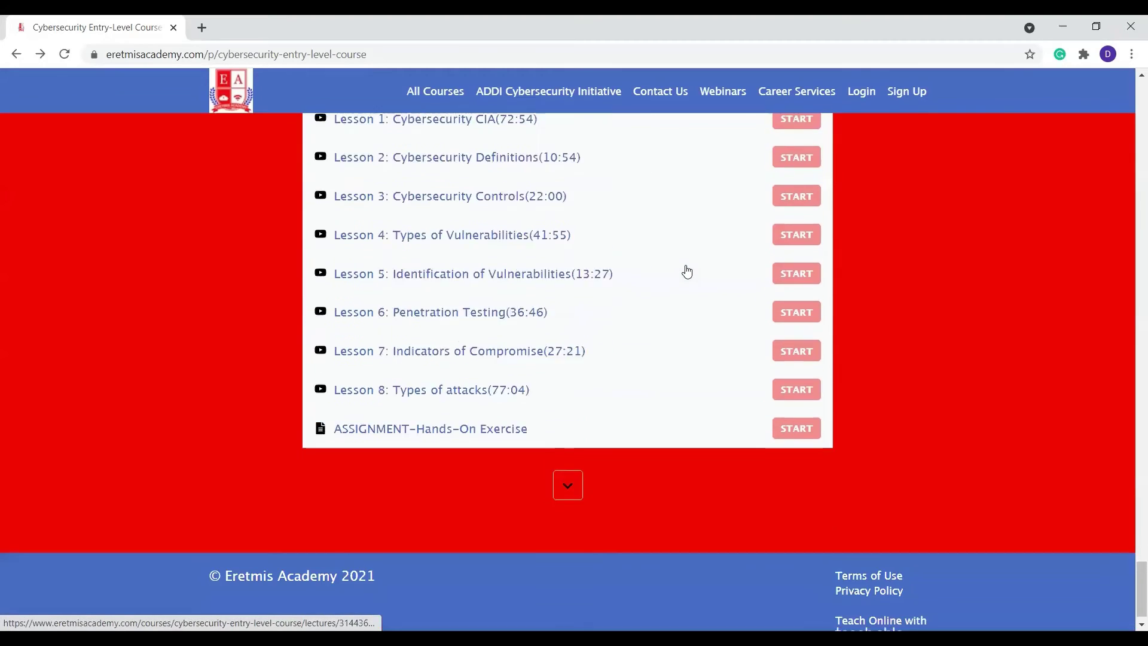
{"action": "scroll", "coordinate": [684, 269], "scroll_direction": "up", "scroll_amount": 5}
{"action": "scroll", "coordinate": [684, 269], "scroll_direction": "down", "scroll_amount": 5}
{"action": "left_click", "coordinate": [575, 463]}
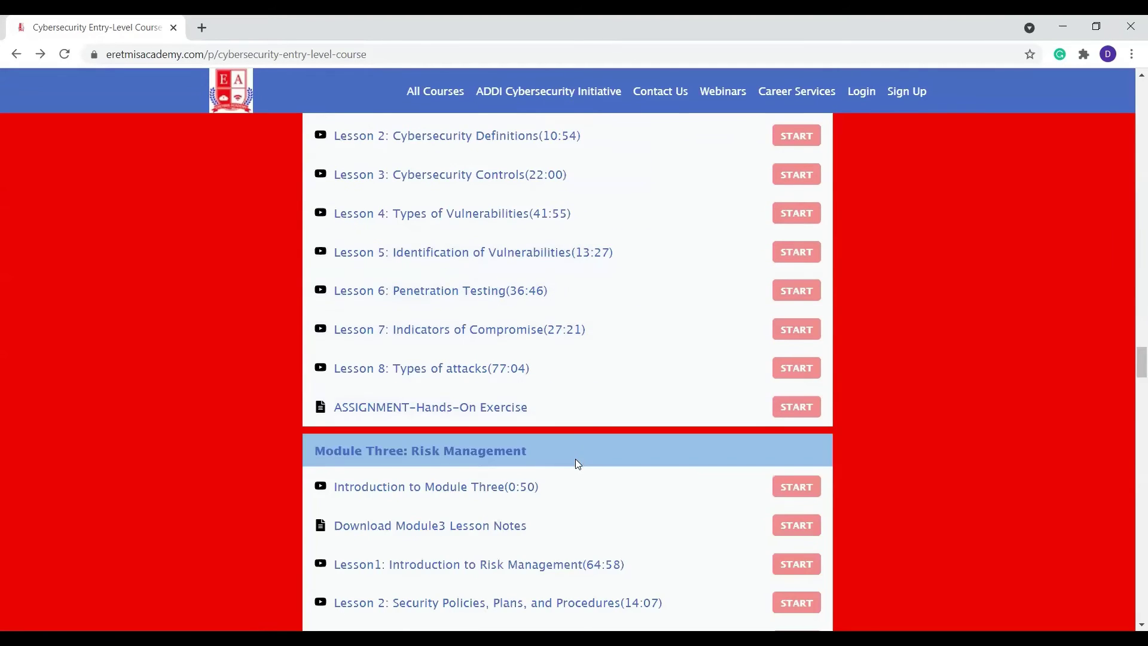
{"action": "scroll", "coordinate": [546, 315], "scroll_direction": "down", "scroll_amount": 2}
{"action": "scroll", "coordinate": [545, 315], "scroll_direction": "down", "scroll_amount": 3}
{"action": "scroll", "coordinate": [551, 320], "scroll_direction": "up", "scroll_amount": 6}
{"action": "scroll", "coordinate": [551, 320], "scroll_direction": "up", "scroll_amount": 10}
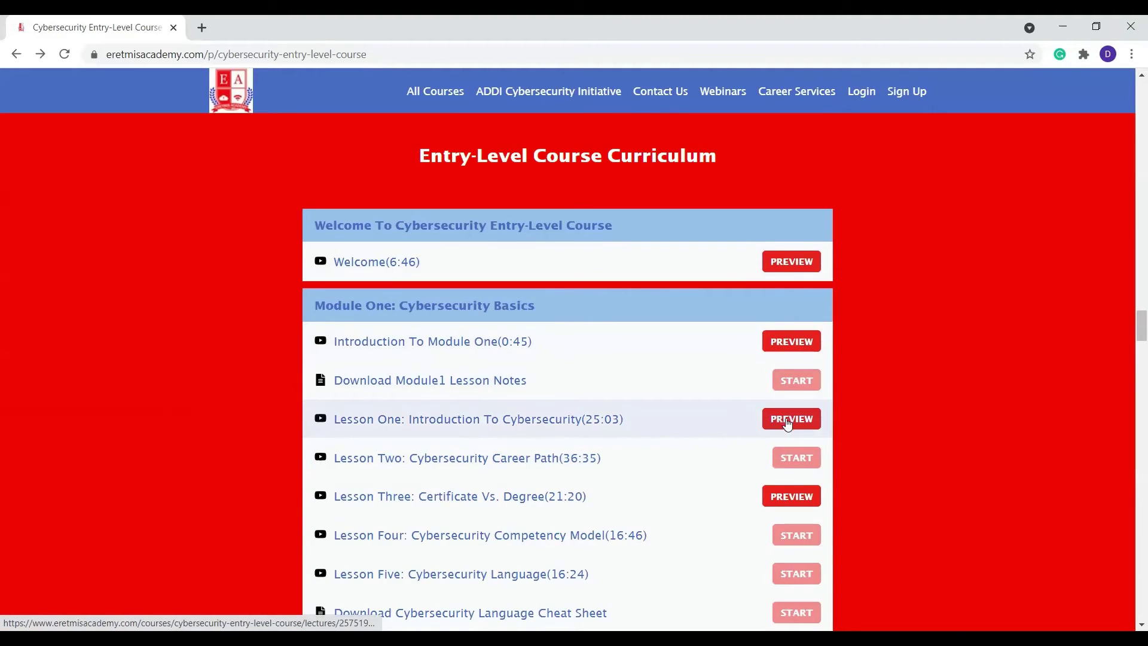
Step: Preview Lesson One: Introduction To Cybersecurity and view its five topics and video
{"action": "left_click", "coordinate": [789, 424]}
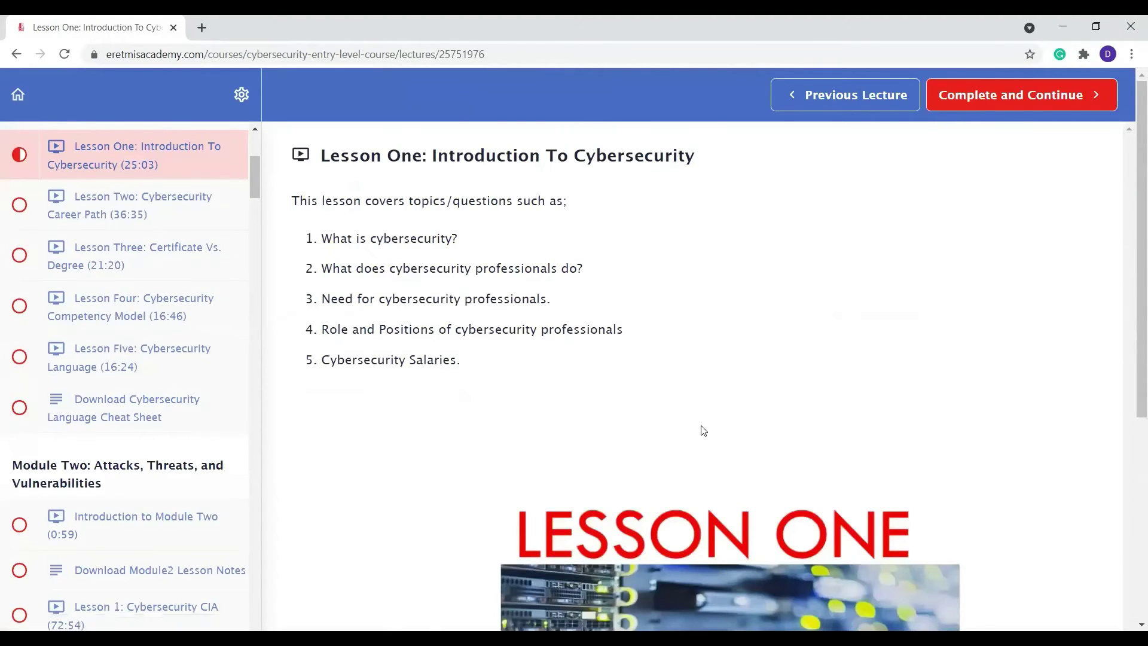
{"action": "scroll", "coordinate": [697, 400], "scroll_direction": "down", "scroll_amount": 2}
{"action": "scroll", "coordinate": [697, 401], "scroll_direction": "down", "scroll_amount": 1}
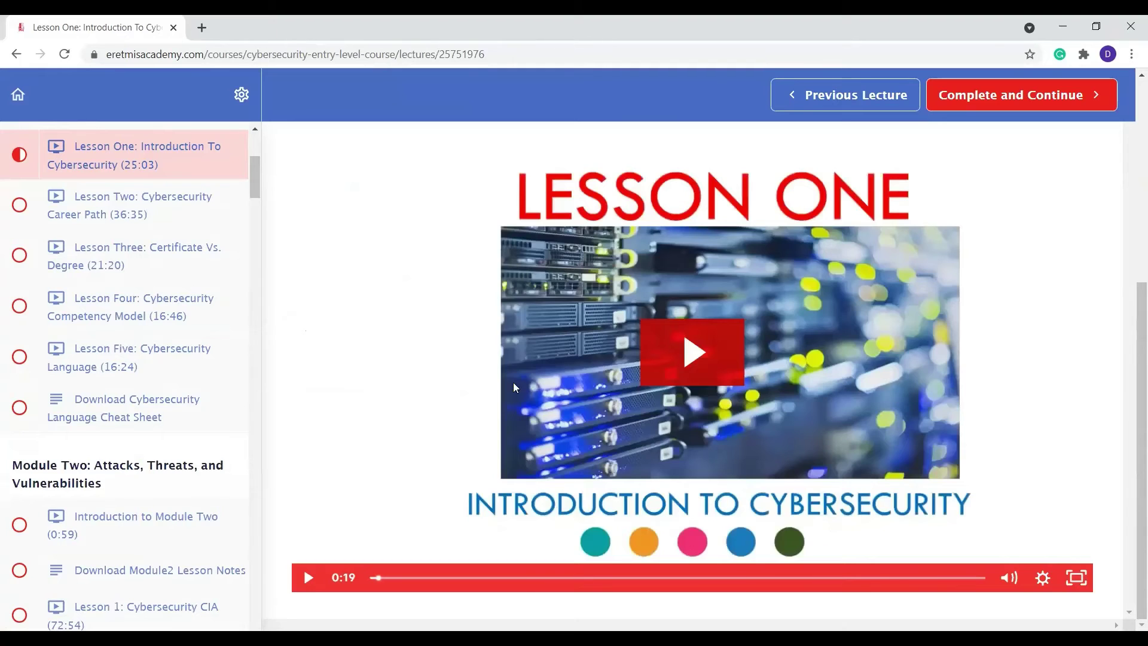
{"action": "scroll", "coordinate": [508, 381], "scroll_direction": "up", "scroll_amount": 3}
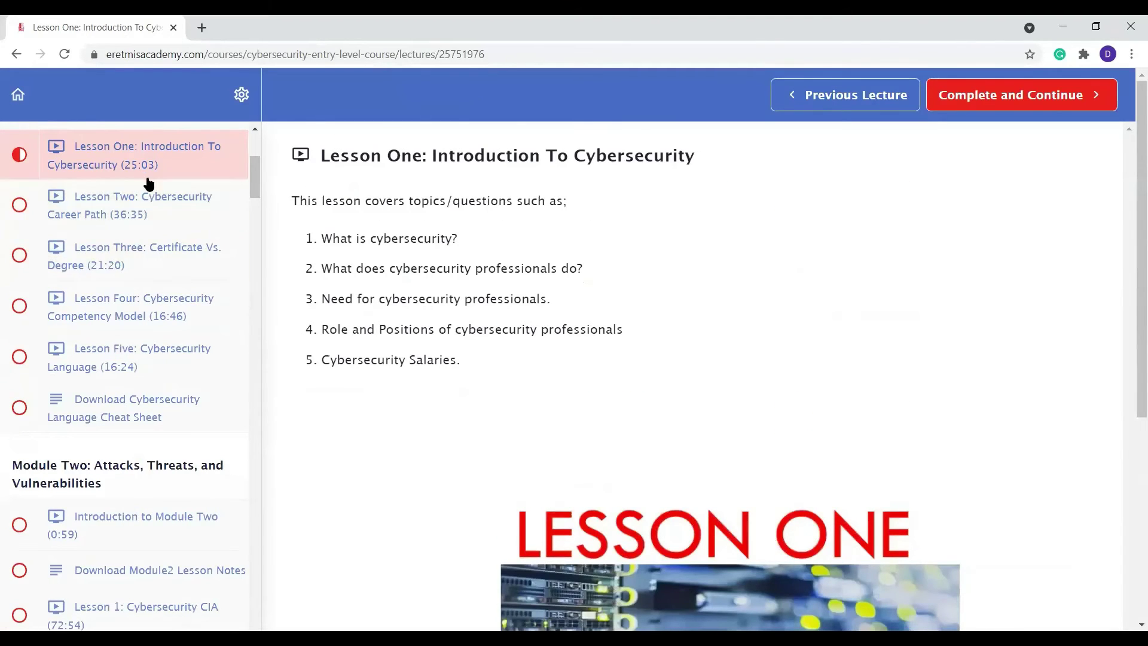
{"action": "scroll", "coordinate": [161, 187], "scroll_direction": "up", "scroll_amount": 3}
{"action": "scroll", "coordinate": [135, 315], "scroll_direction": "down", "scroll_amount": 3}
{"action": "scroll", "coordinate": [134, 305], "scroll_direction": "down", "scroll_amount": 1}
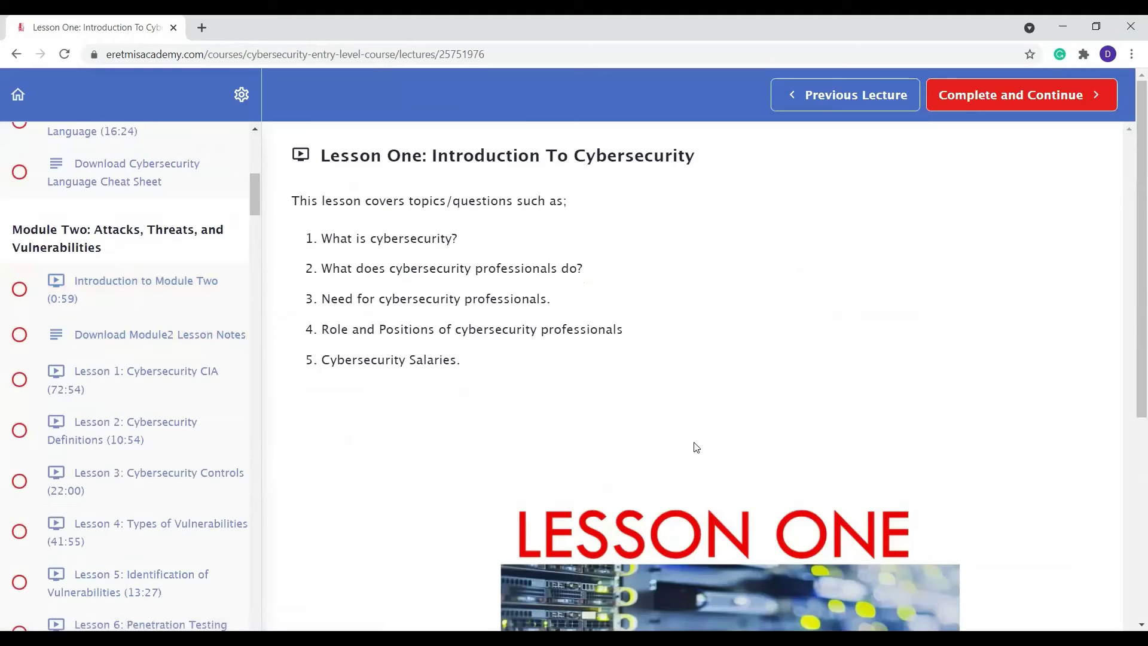
{"action": "scroll", "coordinate": [695, 445], "scroll_direction": "down", "scroll_amount": 3}
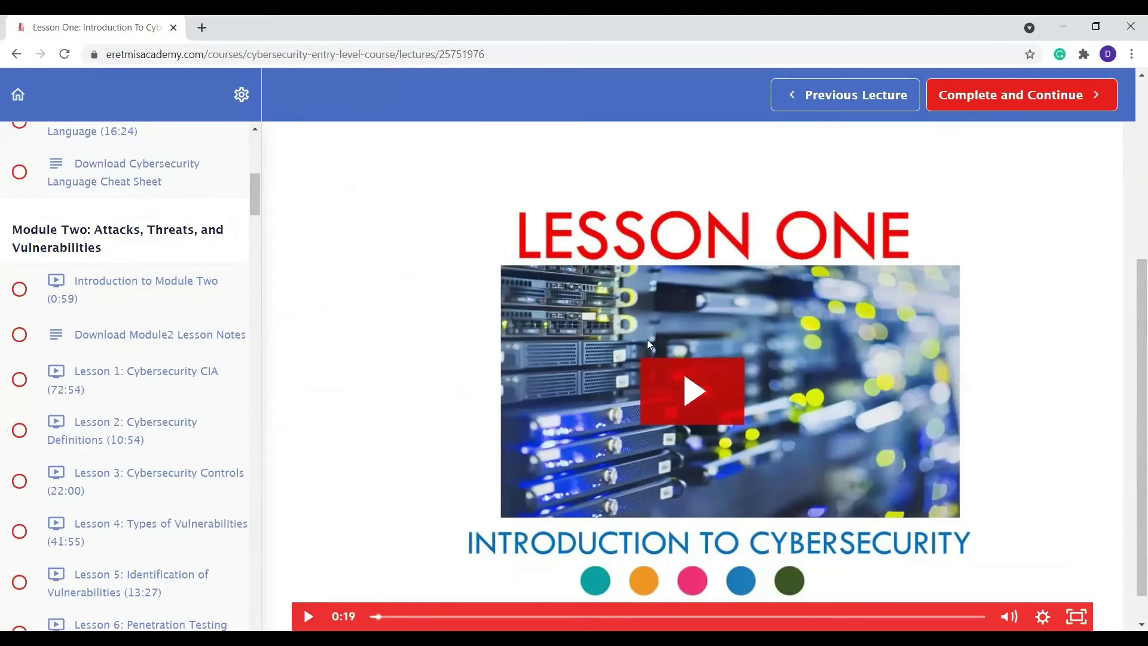
{"action": "scroll", "coordinate": [643, 350], "scroll_direction": "up", "scroll_amount": 2}
{"action": "scroll", "coordinate": [640, 354], "scroll_direction": "up", "scroll_amount": 1}
{"action": "scroll", "coordinate": [643, 356], "scroll_direction": "down", "scroll_amount": 3}
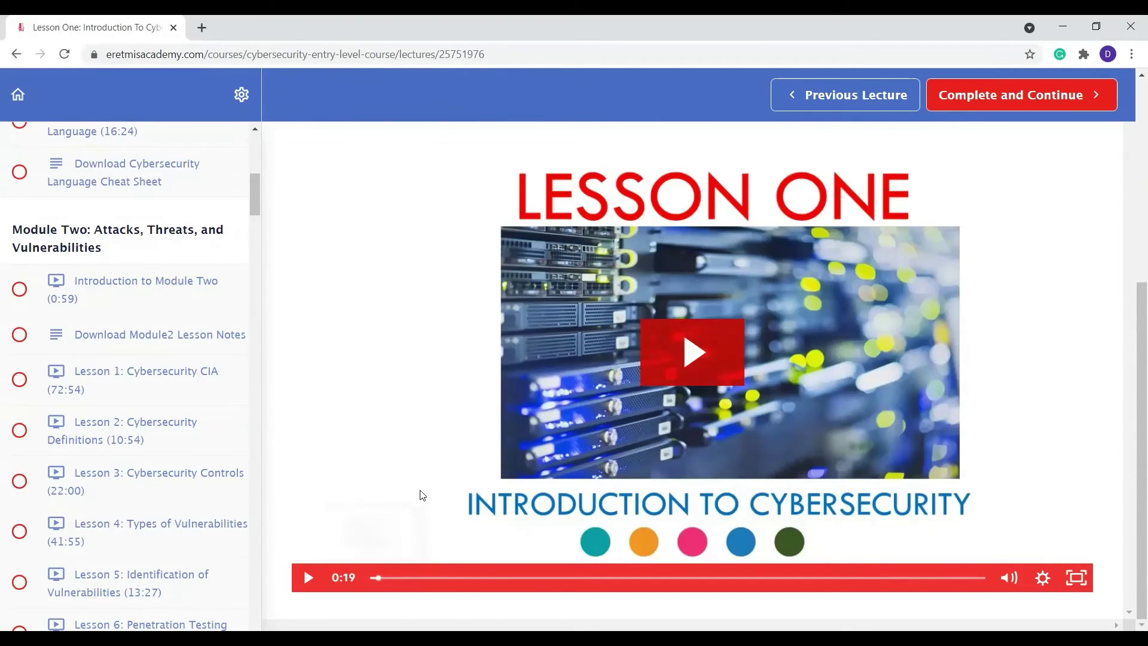
{"action": "scroll", "coordinate": [489, 385], "scroll_direction": "up", "scroll_amount": 4}
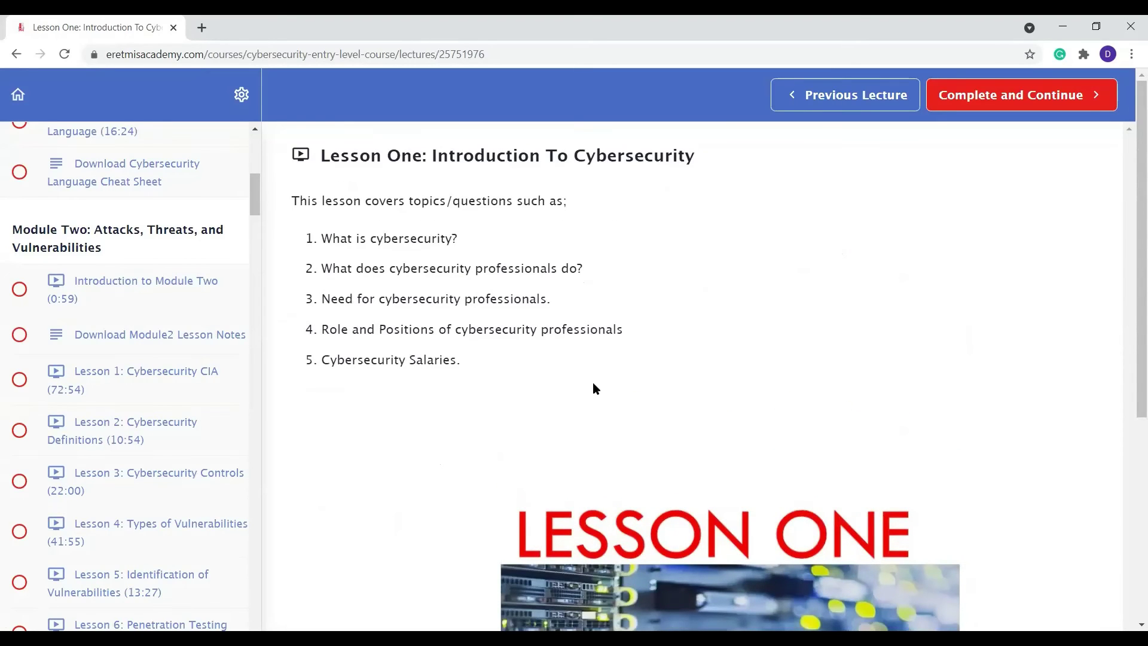
{"action": "scroll", "coordinate": [591, 390], "scroll_direction": "down", "scroll_amount": 2}
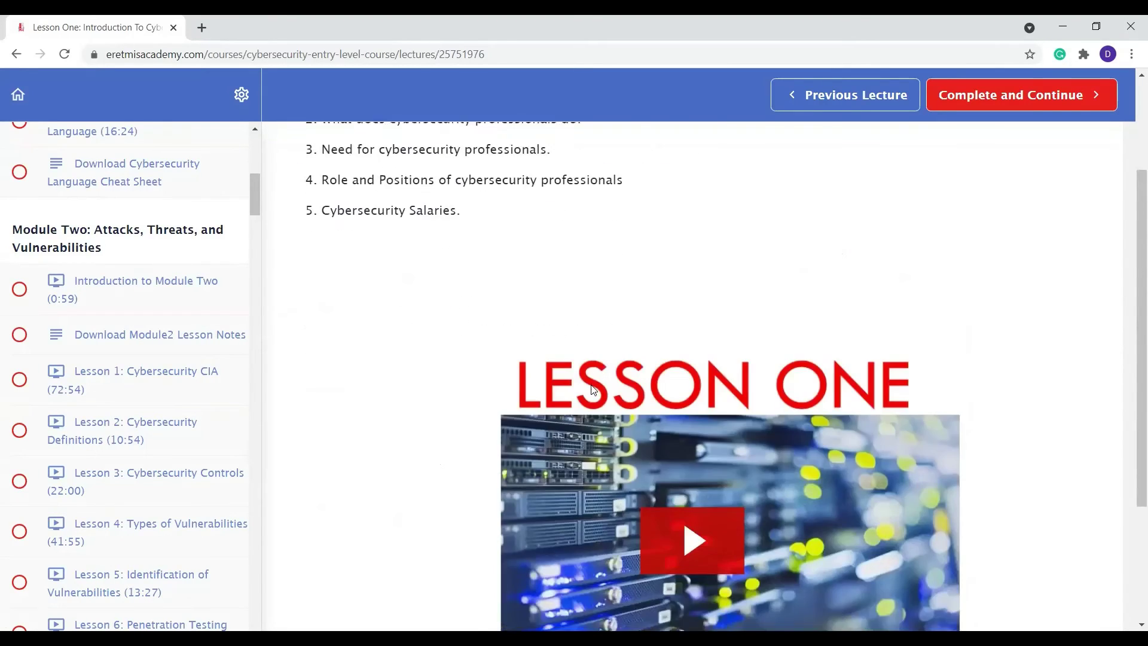
{"action": "scroll", "coordinate": [591, 389], "scroll_direction": "down", "scroll_amount": 2}
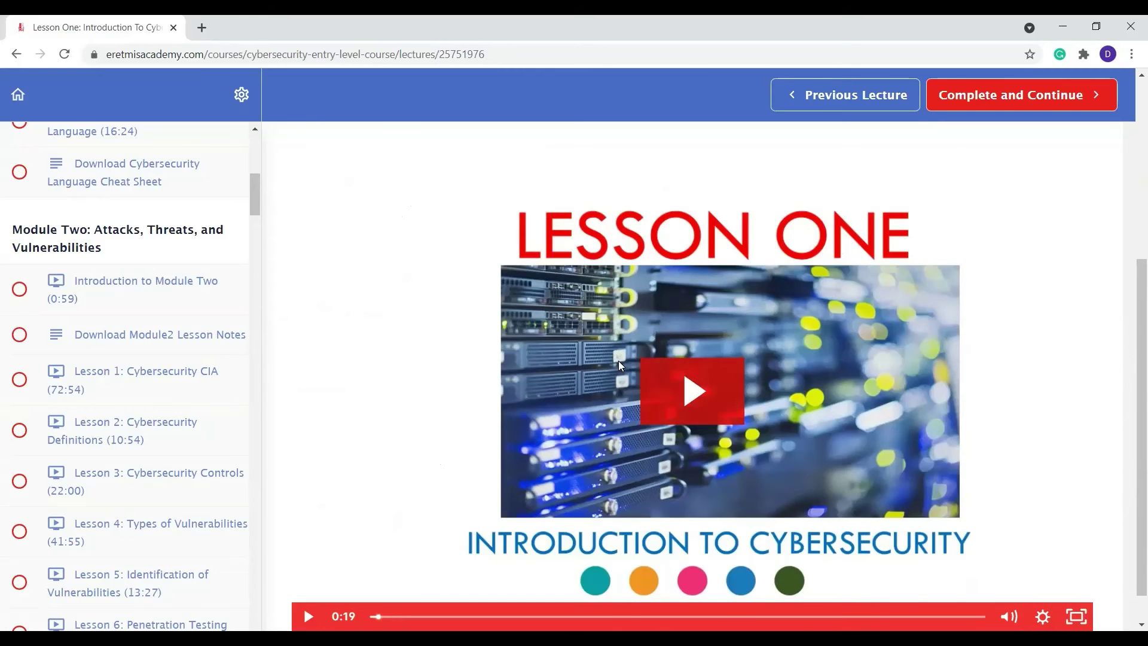
{"action": "scroll", "coordinate": [255, 150], "scroll_direction": "up", "scroll_amount": 5}
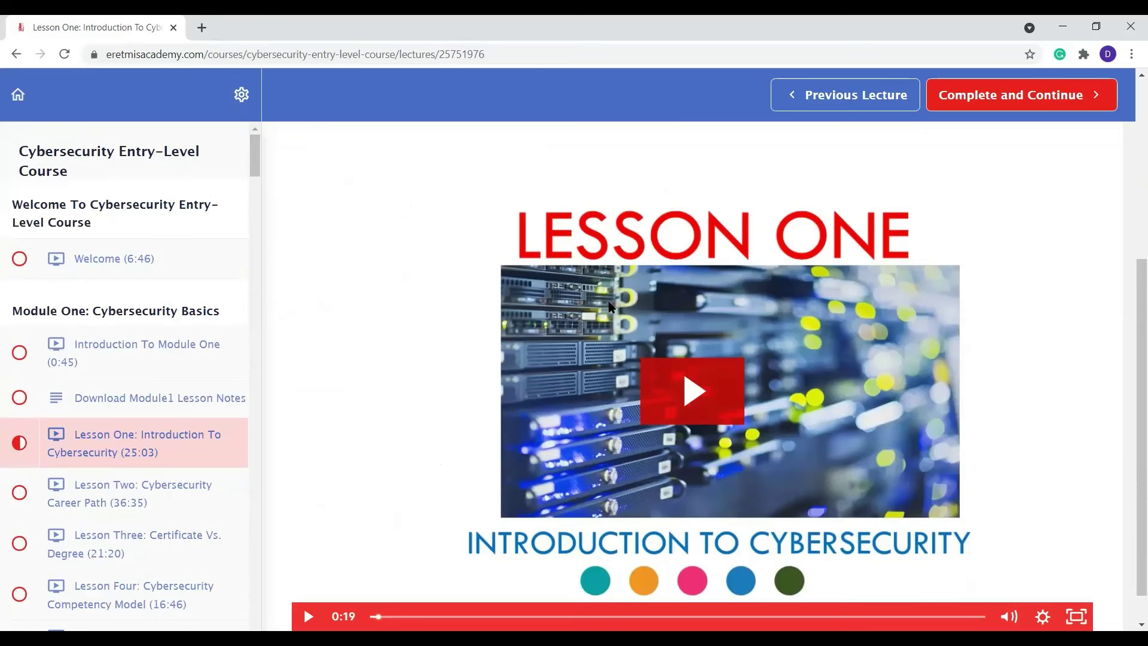
{"action": "scroll", "coordinate": [596, 286], "scroll_direction": "up", "scroll_amount": 3}
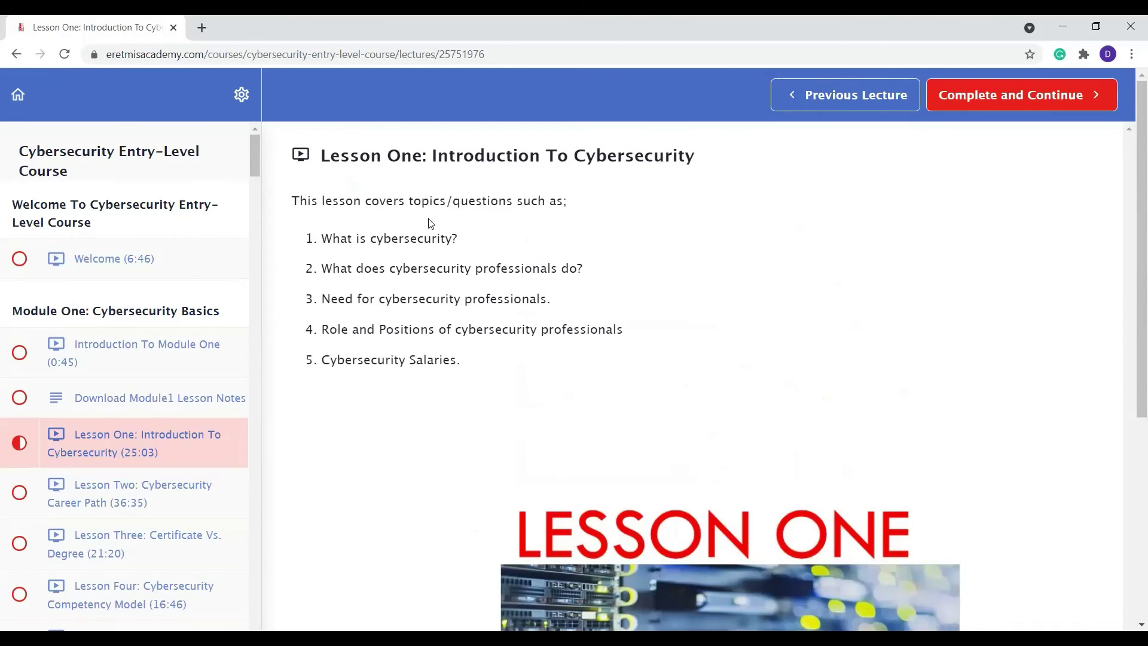
{"action": "left_click", "coordinate": [17, 54]}
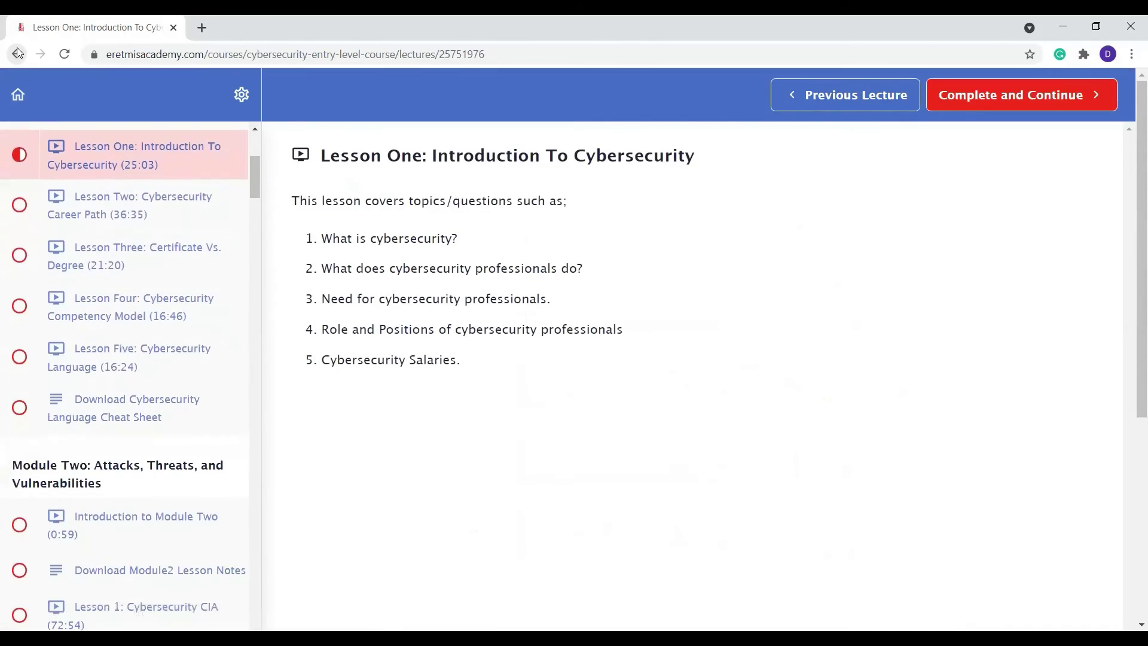
{"action": "left_click", "coordinate": [18, 54]}
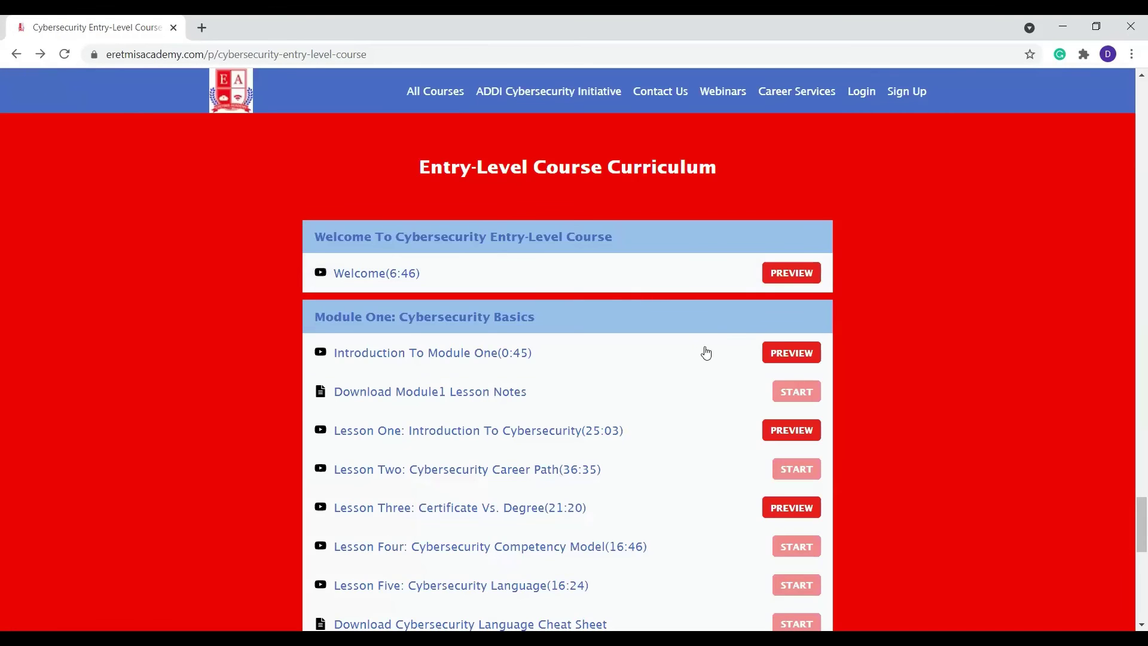
{"action": "scroll", "coordinate": [792, 354], "scroll_direction": "up", "scroll_amount": 4}
{"action": "scroll", "coordinate": [793, 354], "scroll_direction": "up", "scroll_amount": 6}
{"action": "scroll", "coordinate": [792, 354], "scroll_direction": "down", "scroll_amount": 2}
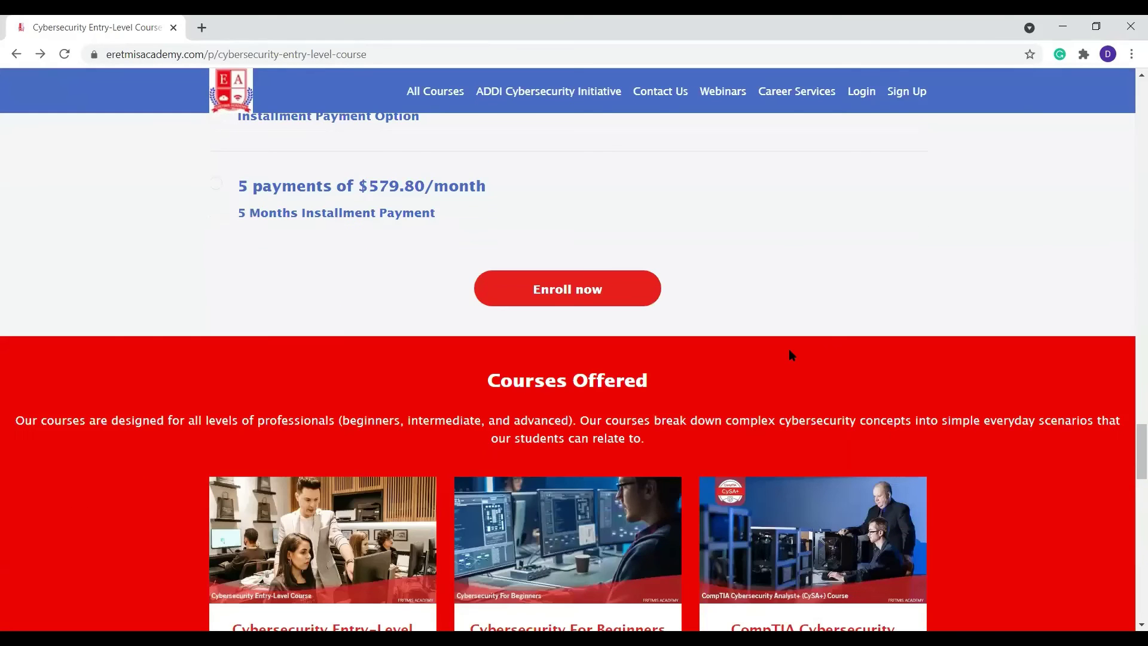
{"action": "scroll", "coordinate": [789, 352], "scroll_direction": "down", "scroll_amount": 1}
{"action": "scroll", "coordinate": [774, 357], "scroll_direction": "down", "scroll_amount": 6}
{"action": "scroll", "coordinate": [773, 346], "scroll_direction": "down", "scroll_amount": 6}
{"action": "scroll", "coordinate": [782, 406], "scroll_direction": "up", "scroll_amount": 6}
{"action": "scroll", "coordinate": [768, 382], "scroll_direction": "up", "scroll_amount": 3}
{"action": "scroll", "coordinate": [771, 385], "scroll_direction": "up", "scroll_amount": 2}
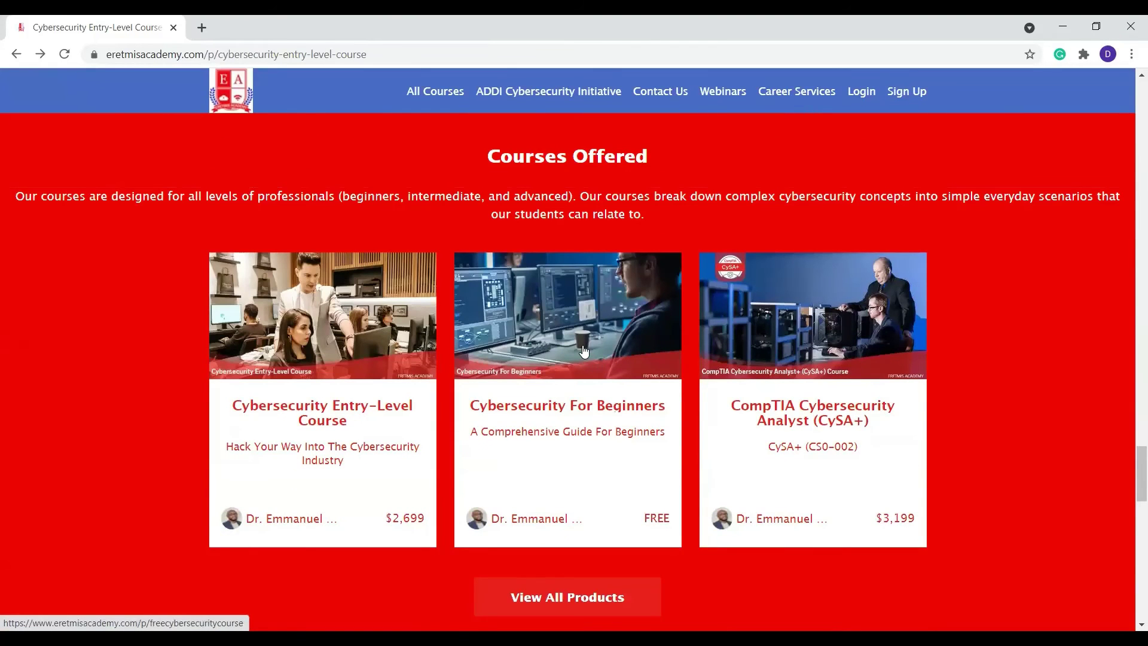
{"action": "scroll", "coordinate": [585, 359], "scroll_direction": "down", "scroll_amount": 2}
{"action": "scroll", "coordinate": [600, 386], "scroll_direction": "down", "scroll_amount": 3}
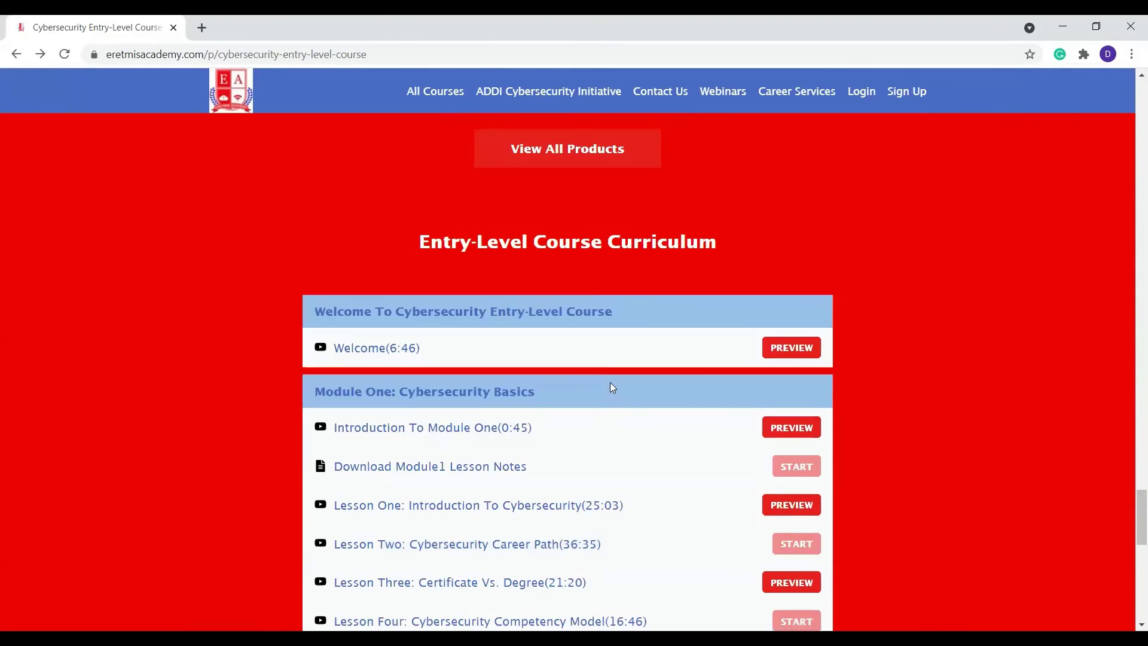
{"action": "scroll", "coordinate": [608, 391], "scroll_direction": "up", "scroll_amount": 5}
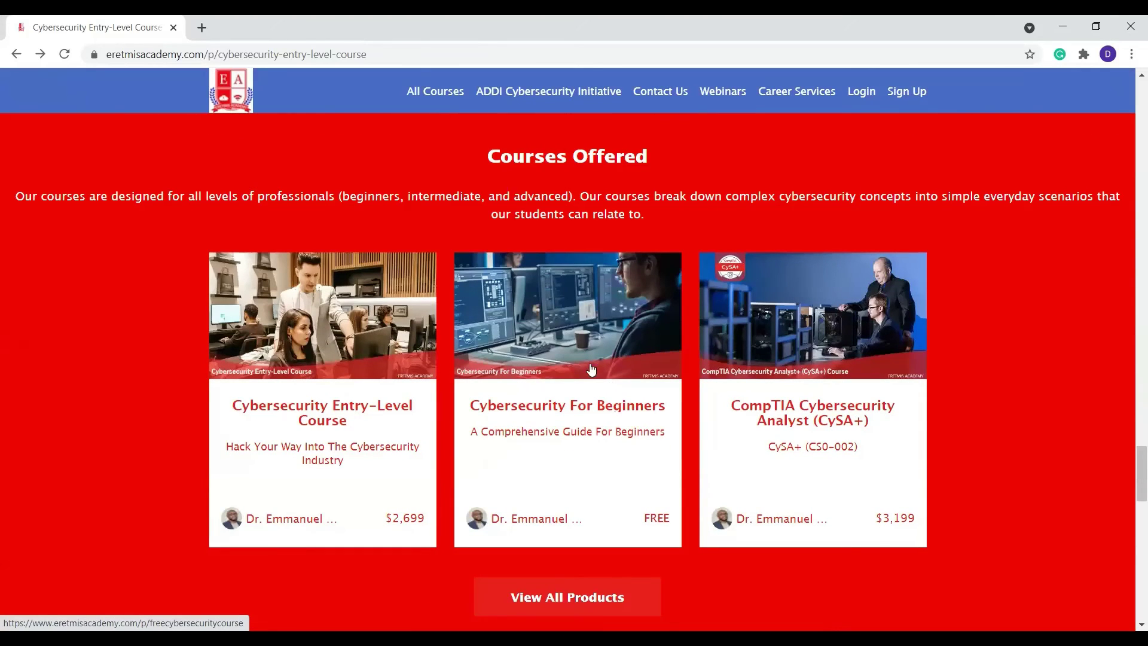
Step: Open the free Cybersecurity For Beginners course and browse its lessons and payment options
{"action": "left_click", "coordinate": [568, 340]}
{"action": "scroll", "coordinate": [580, 339], "scroll_direction": "down", "scroll_amount": 6}
{"action": "scroll", "coordinate": [580, 340], "scroll_direction": "down", "scroll_amount": 5}
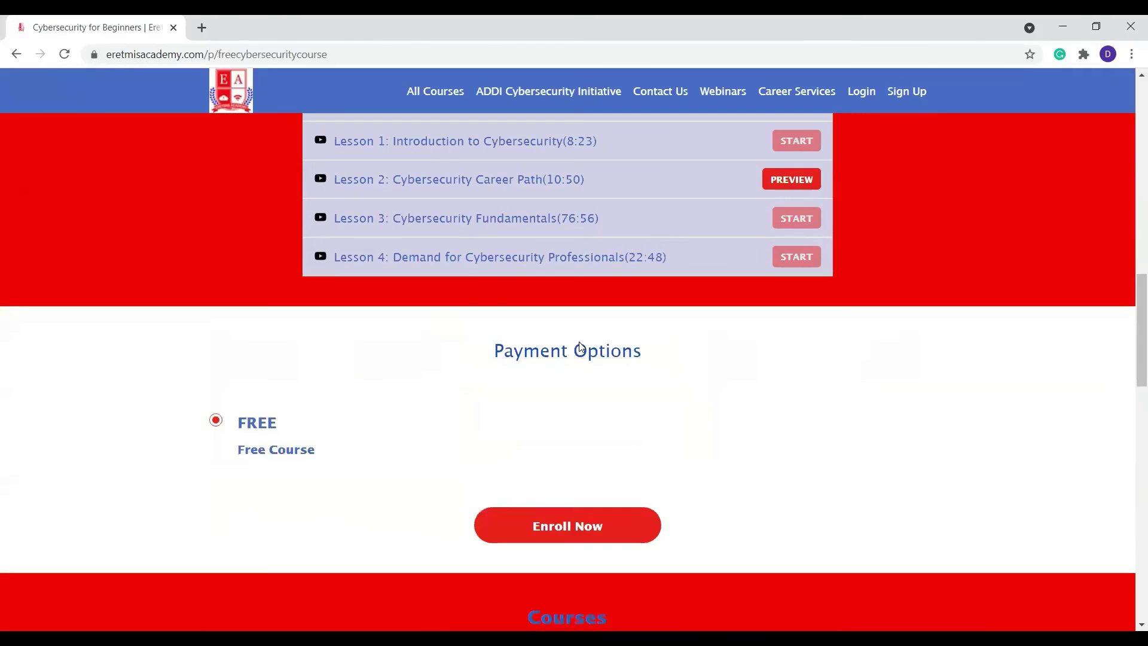
{"action": "scroll", "coordinate": [621, 399], "scroll_direction": "up", "scroll_amount": 3}
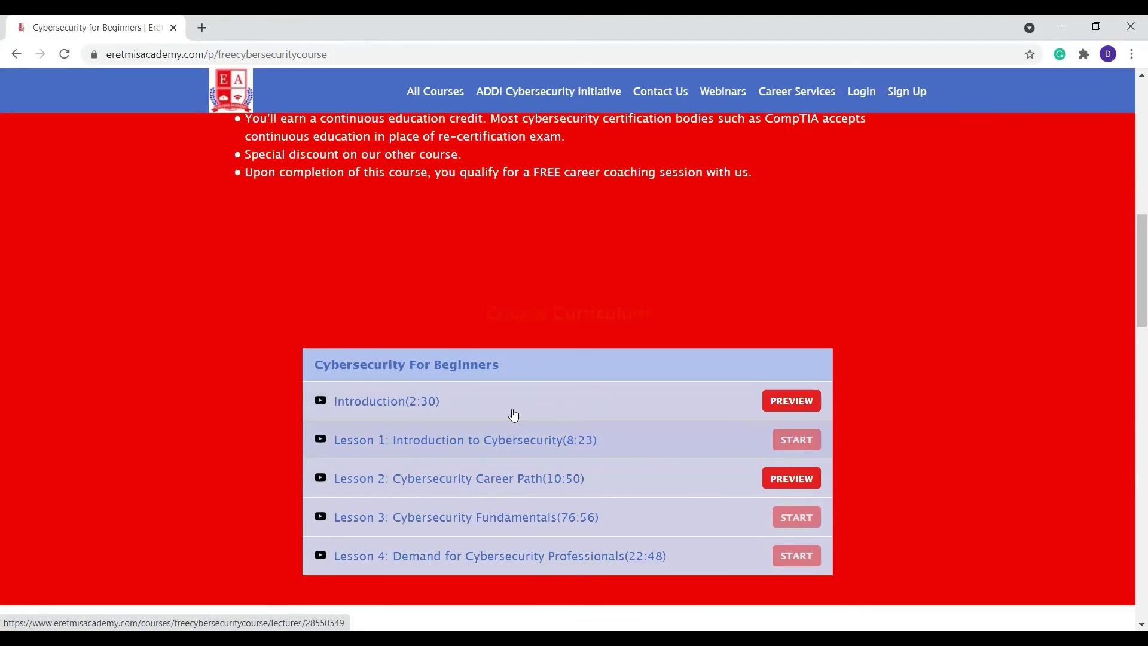
{"action": "scroll", "coordinate": [724, 285], "scroll_direction": "up", "scroll_amount": 2}
{"action": "scroll", "coordinate": [675, 331], "scroll_direction": "up", "scroll_amount": 4}
{"action": "scroll", "coordinate": [639, 421], "scroll_direction": "up", "scroll_amount": 2}
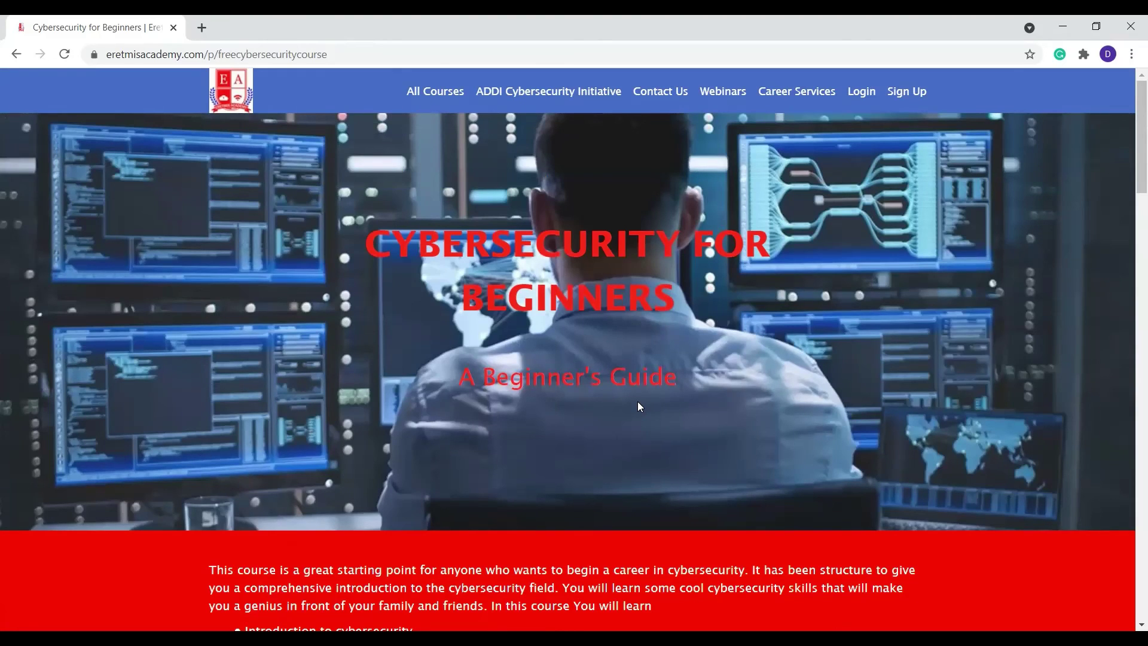
{"action": "scroll", "coordinate": [637, 407], "scroll_direction": "down", "scroll_amount": 6}
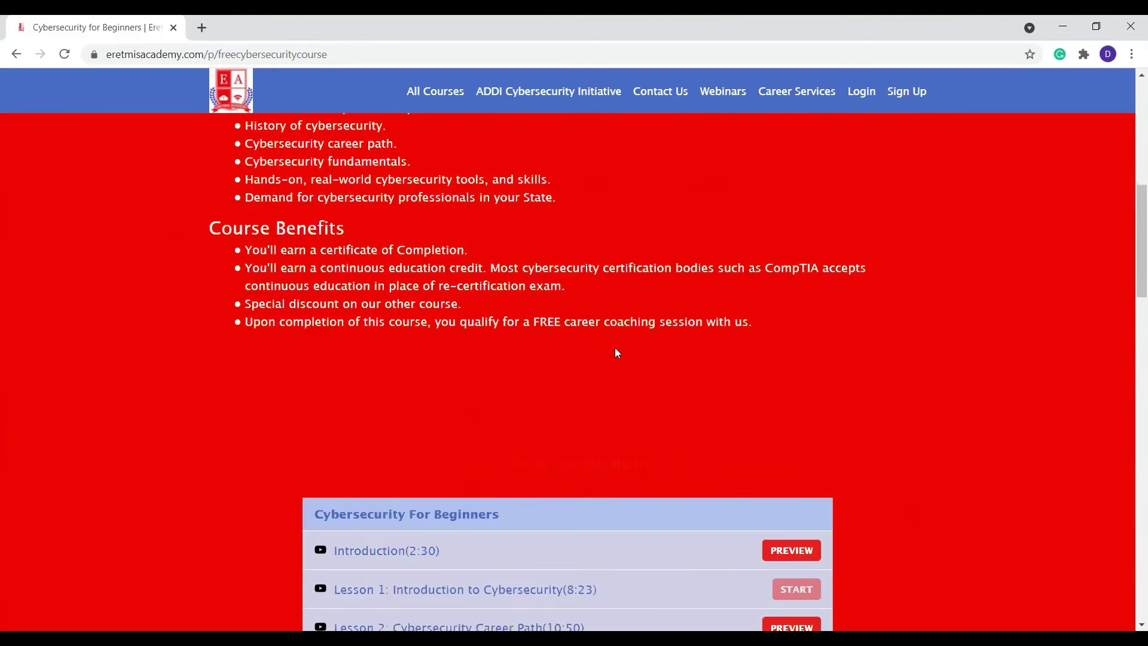
{"action": "scroll", "coordinate": [615, 350], "scroll_direction": "down", "scroll_amount": 6}
{"action": "scroll", "coordinate": [620, 374], "scroll_direction": "down", "scroll_amount": 7}
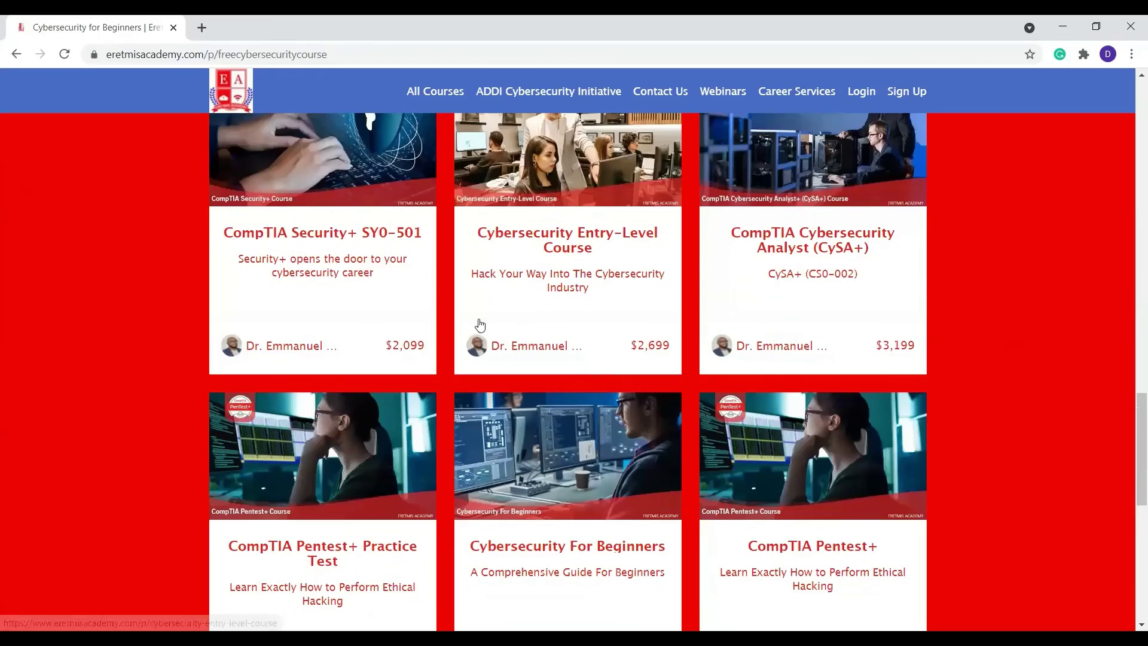
{"action": "scroll", "coordinate": [825, 332], "scroll_direction": "down", "scroll_amount": 3}
{"action": "scroll", "coordinate": [778, 343], "scroll_direction": "down", "scroll_amount": 2}
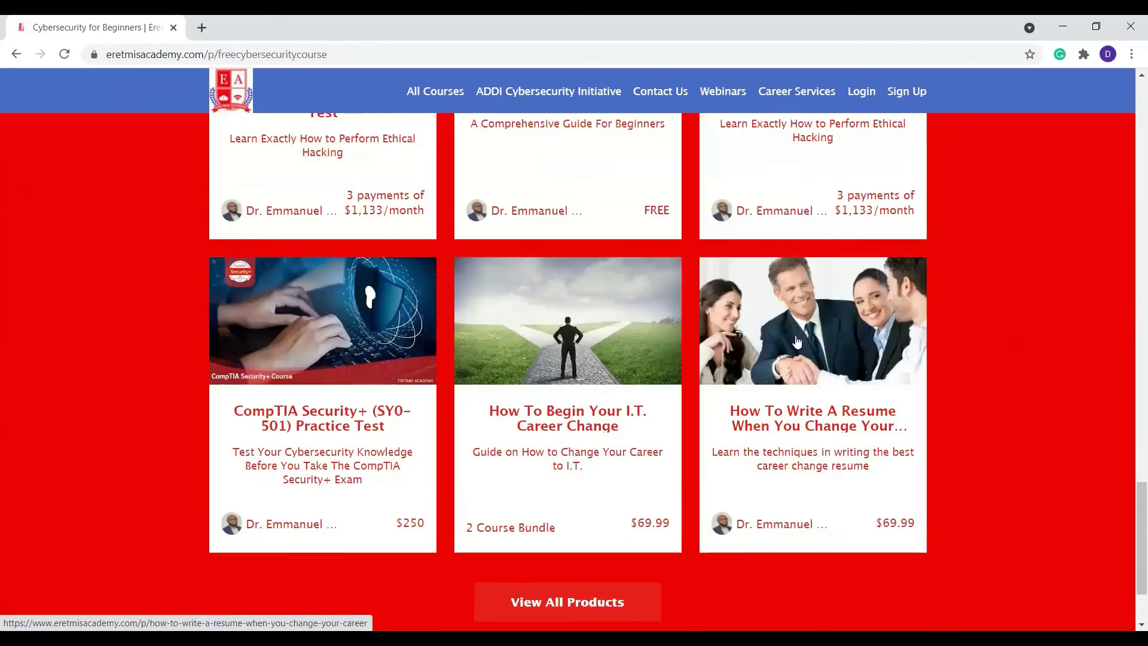
{"action": "scroll", "coordinate": [553, 410], "scroll_direction": "up", "scroll_amount": 6}
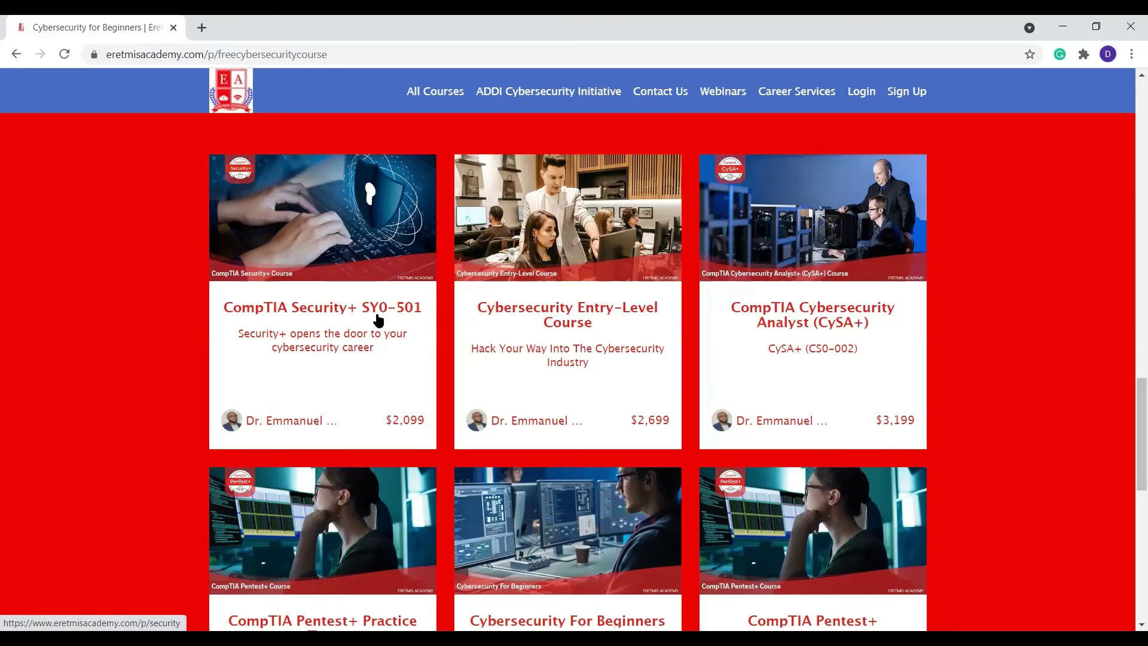
{"action": "scroll", "coordinate": [751, 351], "scroll_direction": "down", "scroll_amount": 2}
{"action": "scroll", "coordinate": [752, 351], "scroll_direction": "down", "scroll_amount": 2}
{"action": "scroll", "coordinate": [717, 354], "scroll_direction": "down", "scroll_amount": 3}
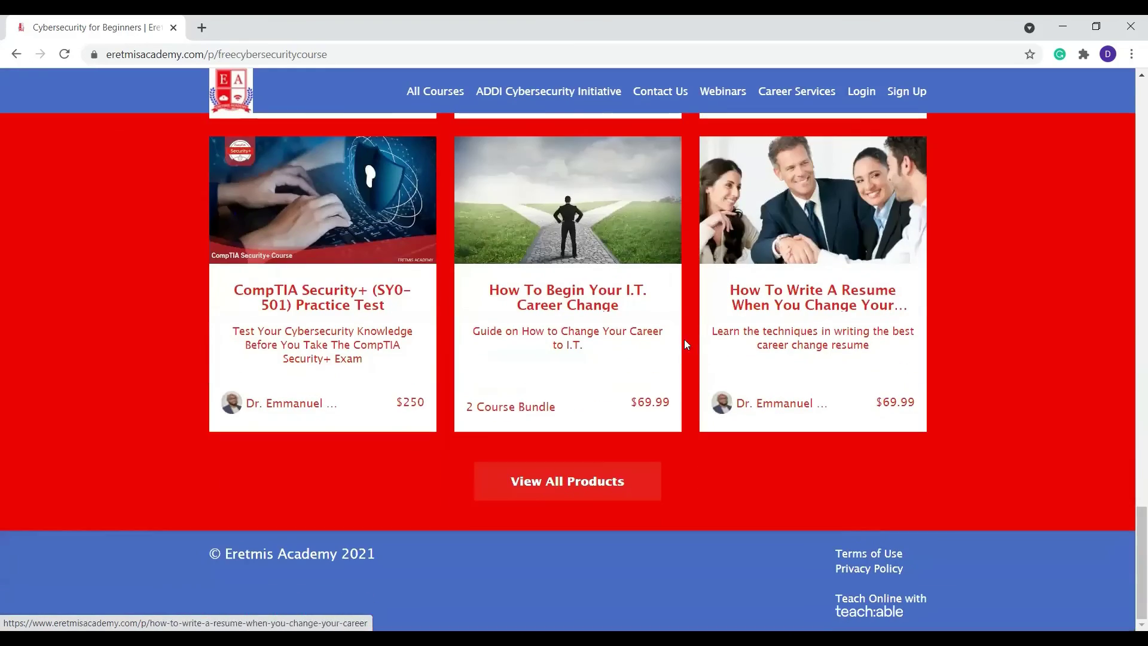
Step: Open View All Products and browse the Coaching and Courses catalog with prices
{"action": "left_click", "coordinate": [598, 488]}
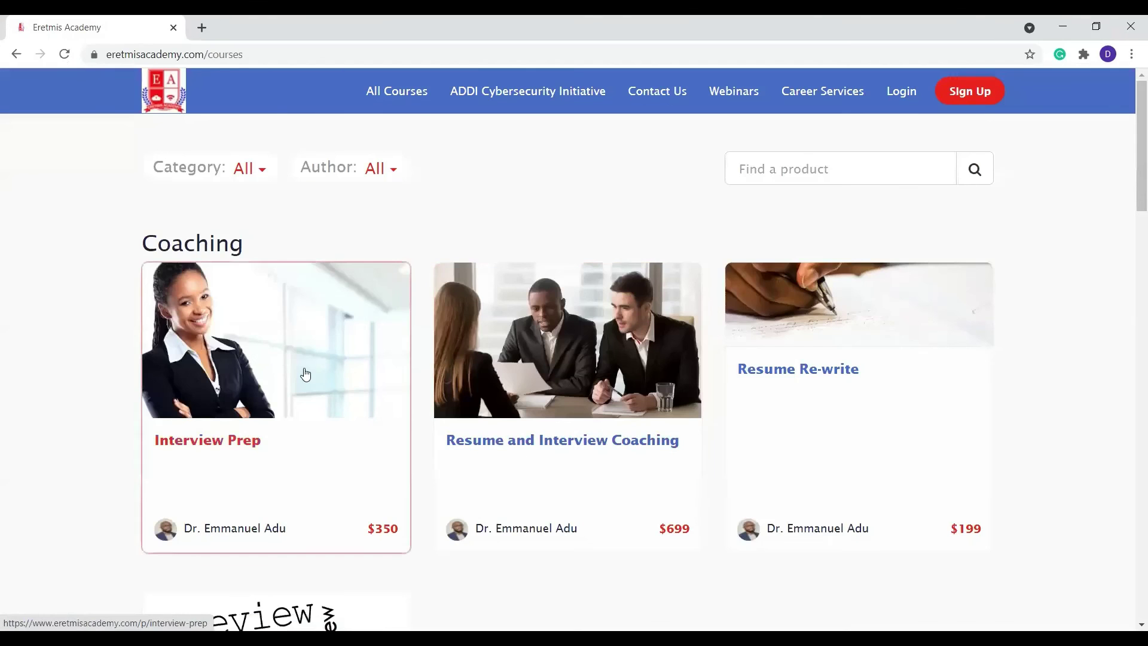
{"action": "scroll", "coordinate": [578, 249], "scroll_direction": "down", "scroll_amount": 3}
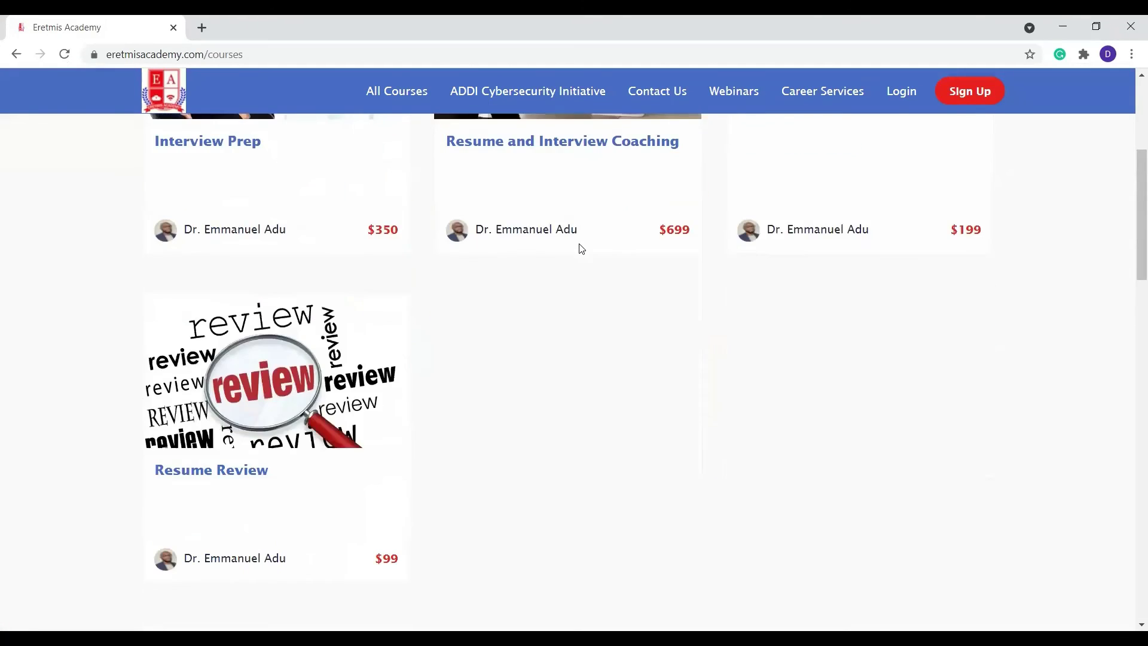
{"action": "scroll", "coordinate": [628, 320], "scroll_direction": "down", "scroll_amount": 2}
{"action": "scroll", "coordinate": [630, 311], "scroll_direction": "down", "scroll_amount": 1}
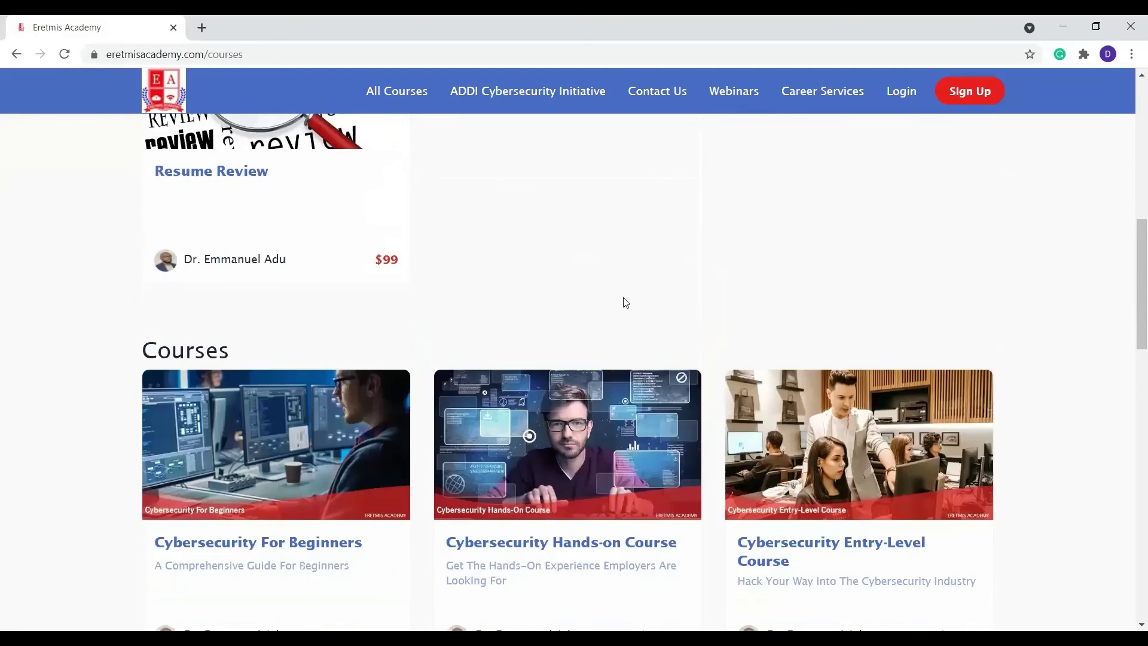
{"action": "scroll", "coordinate": [622, 301], "scroll_direction": "down", "scroll_amount": 1}
{"action": "scroll", "coordinate": [621, 298], "scroll_direction": "down", "scroll_amount": 1}
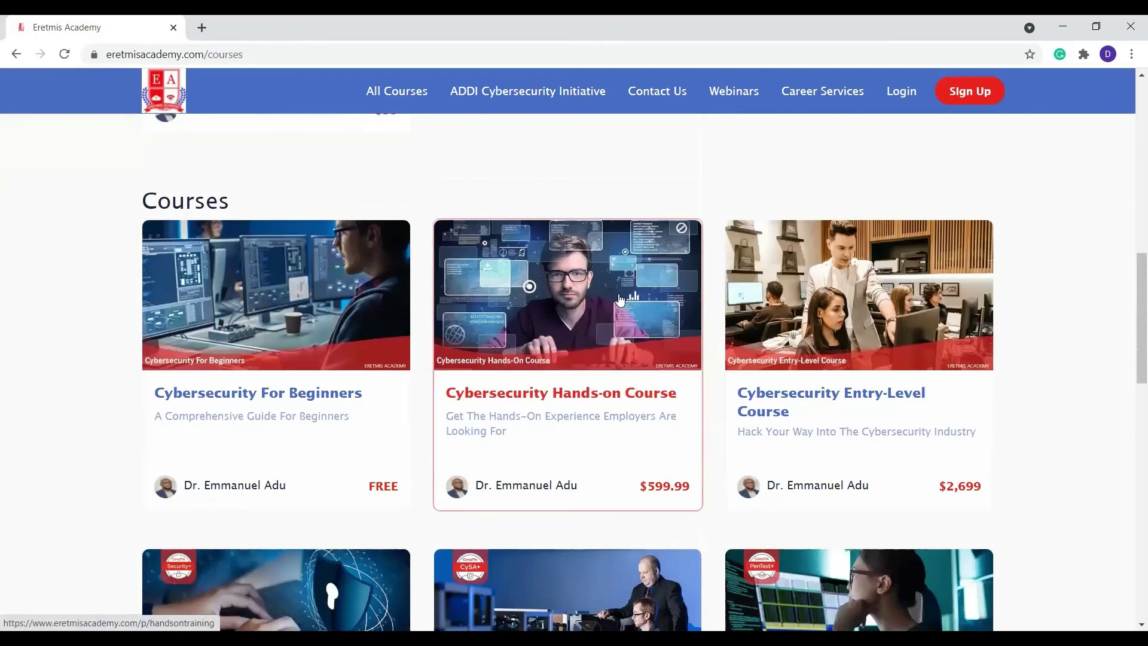
{"action": "scroll", "coordinate": [620, 300], "scroll_direction": "down", "scroll_amount": 2}
{"action": "scroll", "coordinate": [617, 297], "scroll_direction": "down", "scroll_amount": 1}
{"action": "scroll", "coordinate": [825, 236], "scroll_direction": "down", "scroll_amount": 3}
{"action": "scroll", "coordinate": [570, 305], "scroll_direction": "down", "scroll_amount": 2}
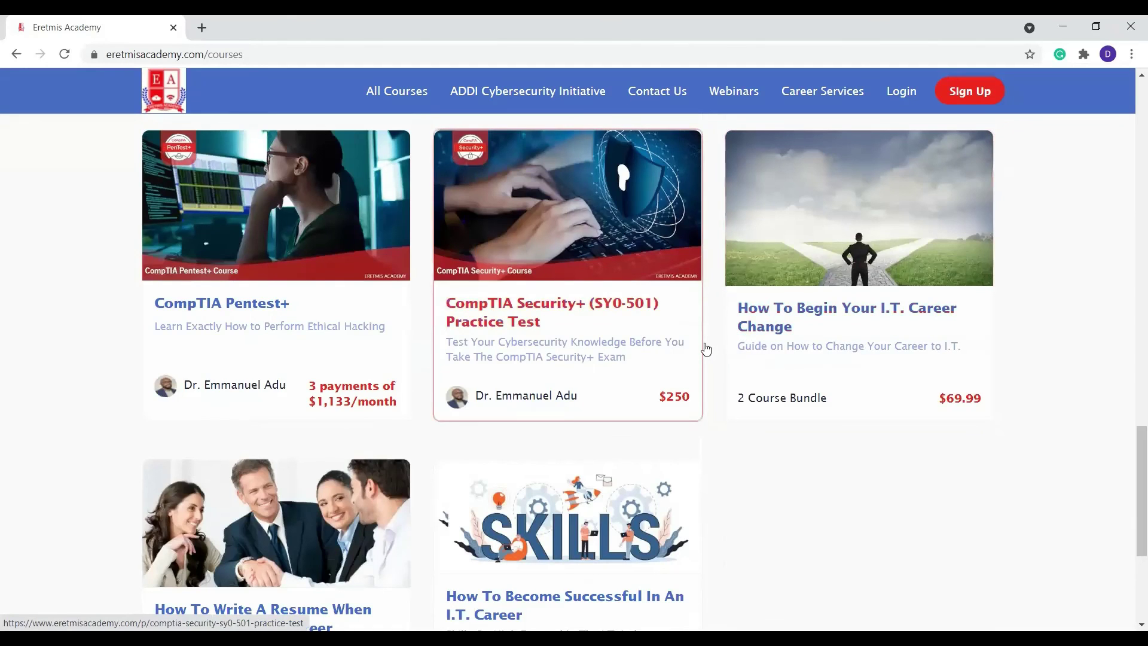
{"action": "scroll", "coordinate": [705, 349], "scroll_direction": "up", "scroll_amount": 3}
{"action": "scroll", "coordinate": [705, 349], "scroll_direction": "up", "scroll_amount": 3}
{"action": "scroll", "coordinate": [706, 349], "scroll_direction": "up", "scroll_amount": 3}
{"action": "scroll", "coordinate": [706, 349], "scroll_direction": "up", "scroll_amount": 2}
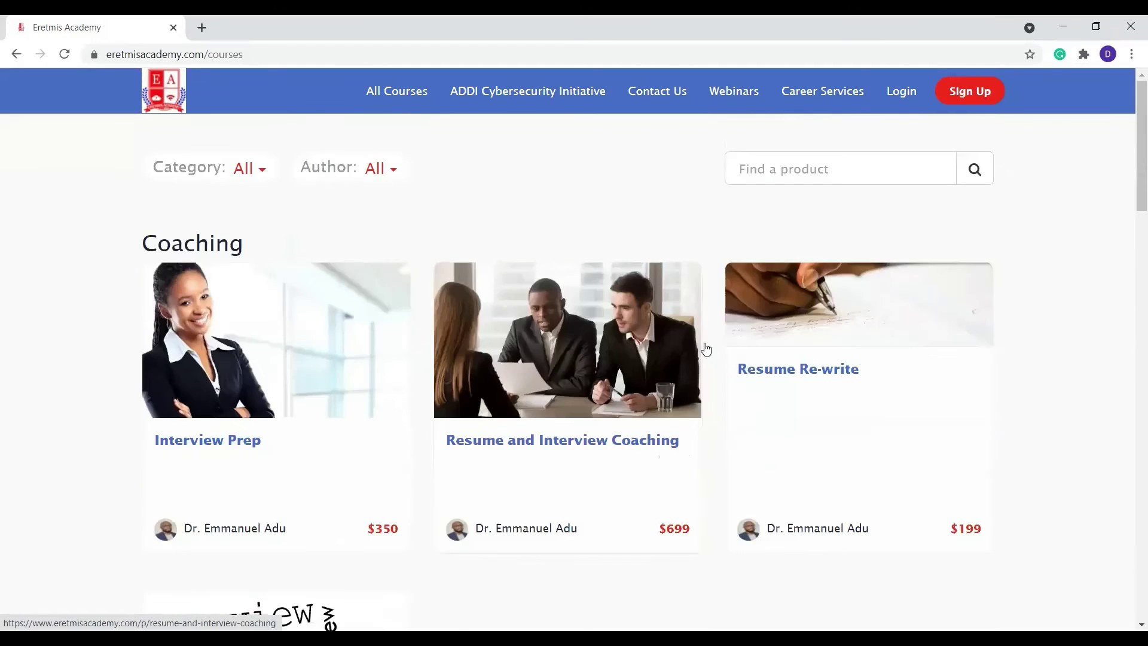